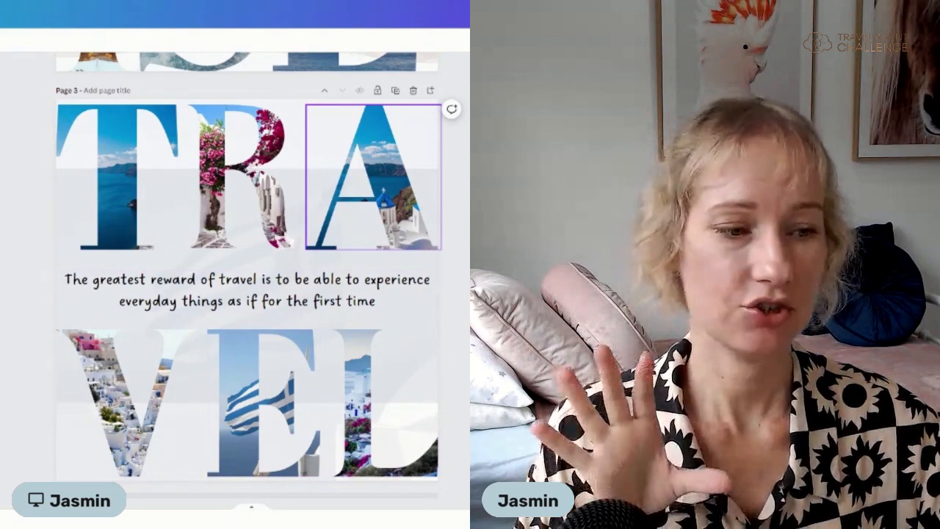
# Search the elements library for "letter frame" and show all the matching frames.
pyautogui.scroll(5, 435, 243)
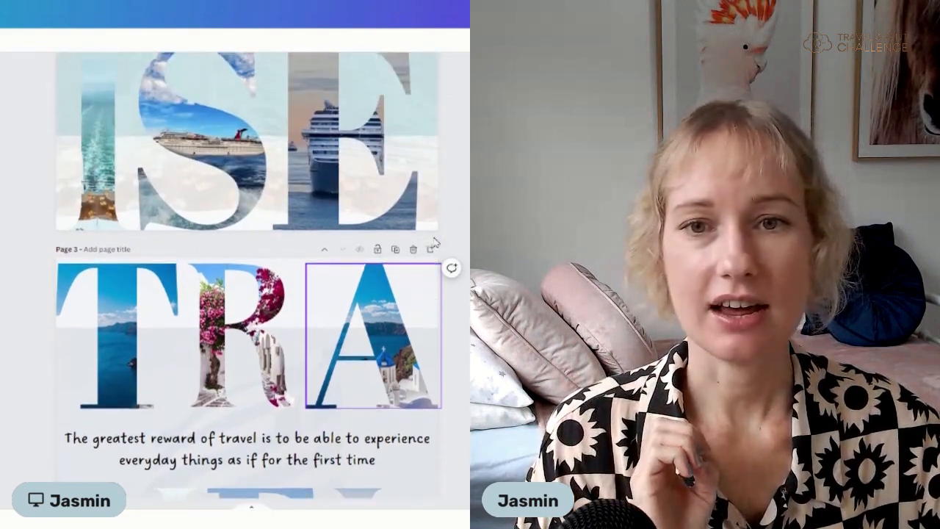
pyautogui.scroll(1, 436, 243)
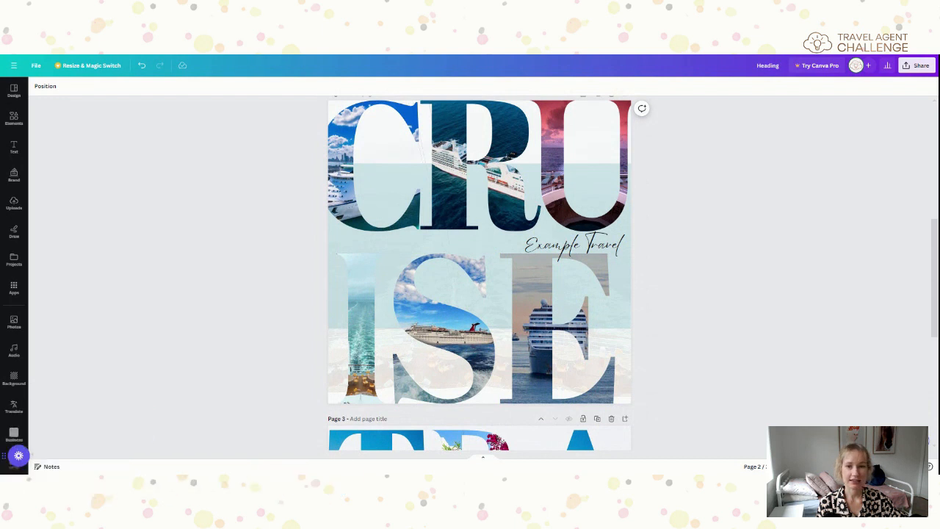
pyautogui.scroll(5, 642, 272)
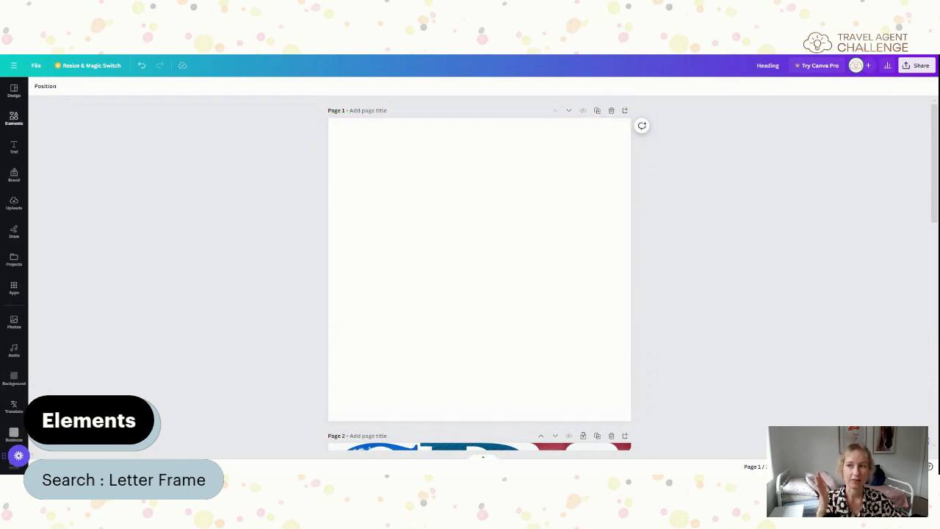
pyautogui.click(14, 117)
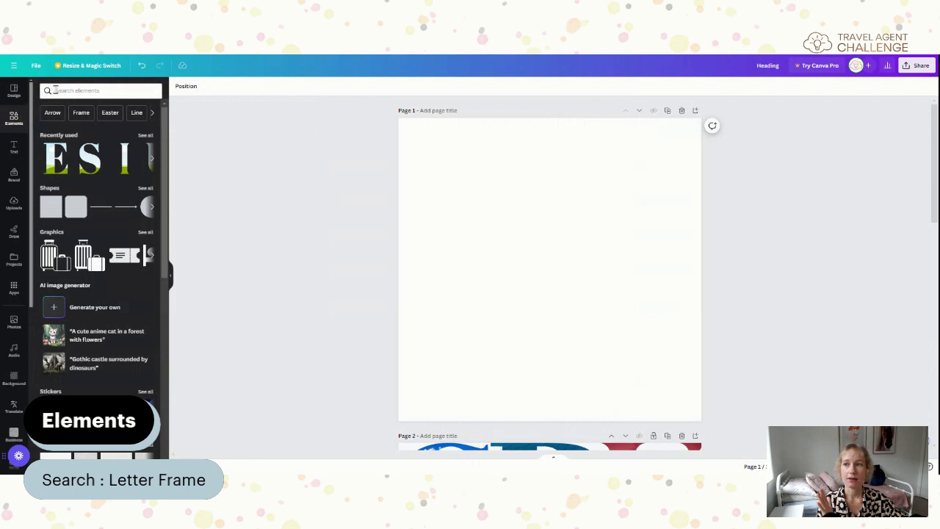
pyautogui.click(57, 90)
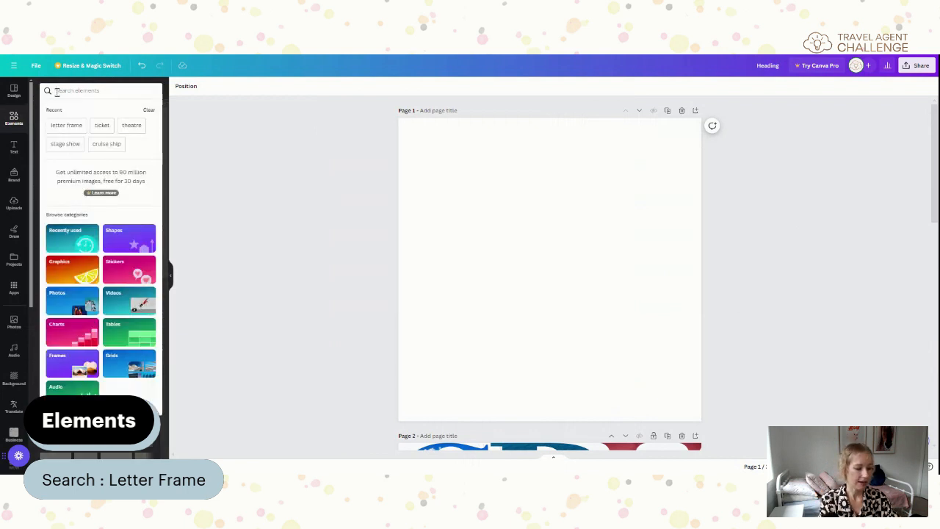
pyautogui.write('letter frame')
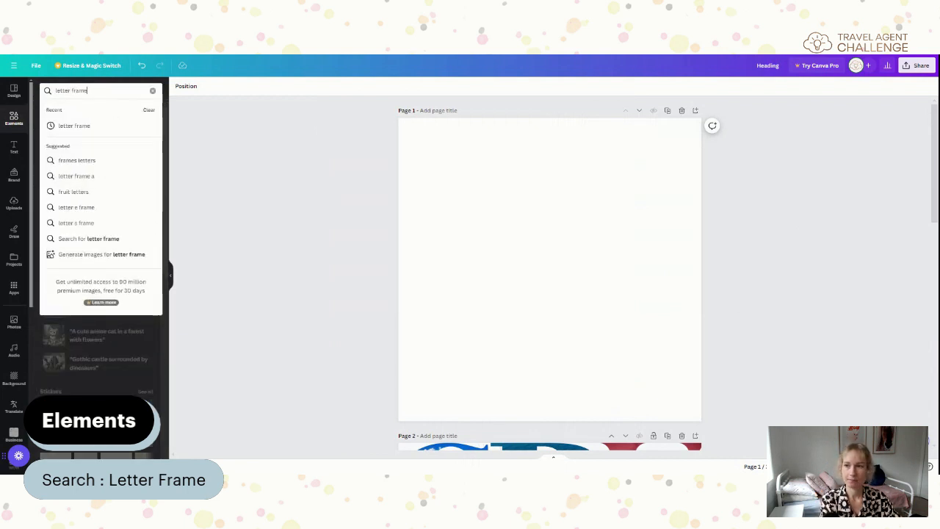
pyautogui.press('Return')
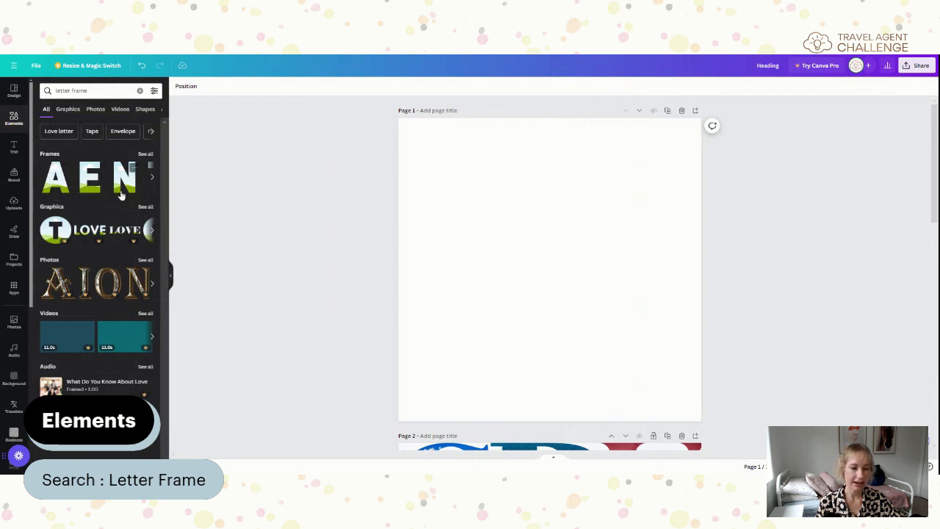
pyautogui.click(146, 155)
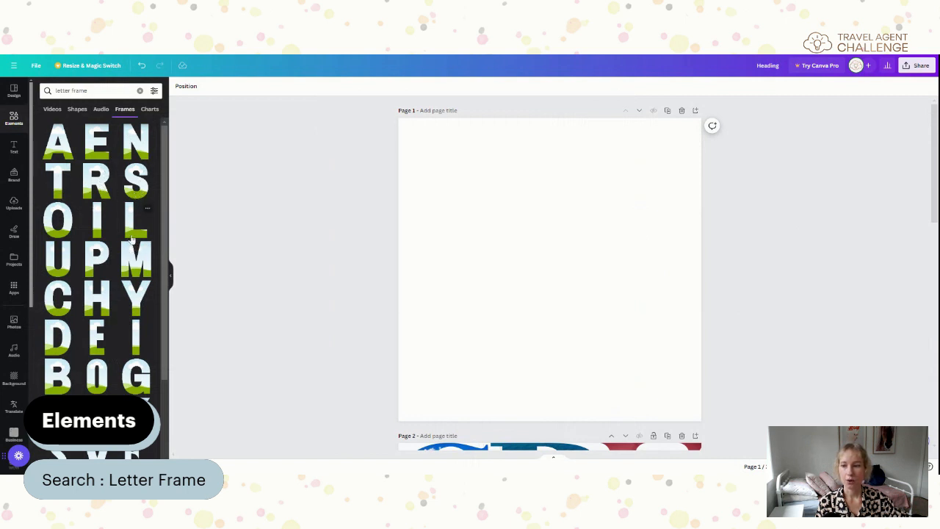
# Add the serif T letter frame to blank page 1 and place it in the page's upper-left corner.
pyautogui.scroll(-4, 131, 239)
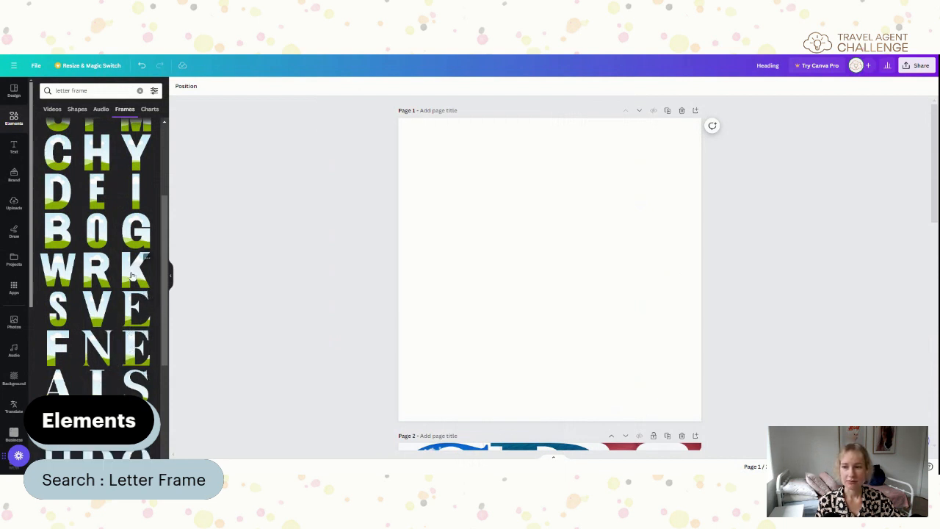
pyautogui.scroll(-2, 132, 276)
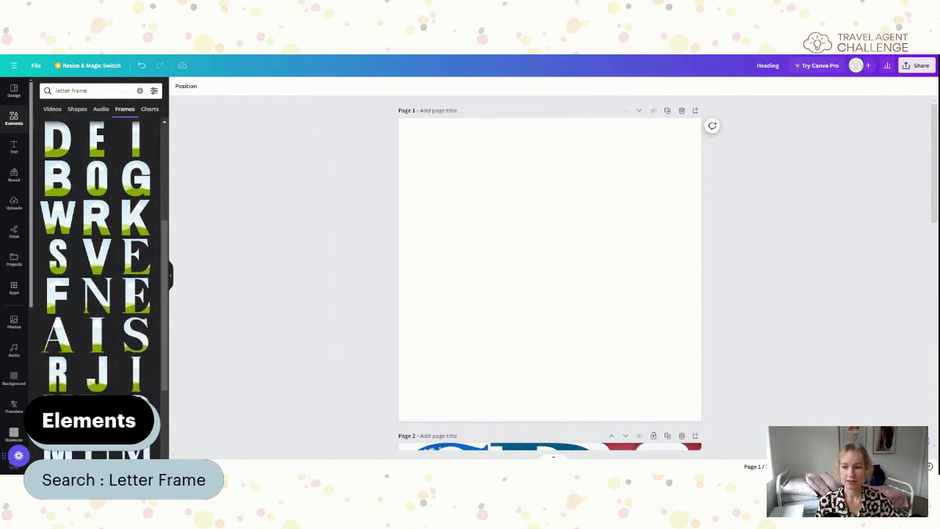
pyautogui.scroll(-3, 105, 353)
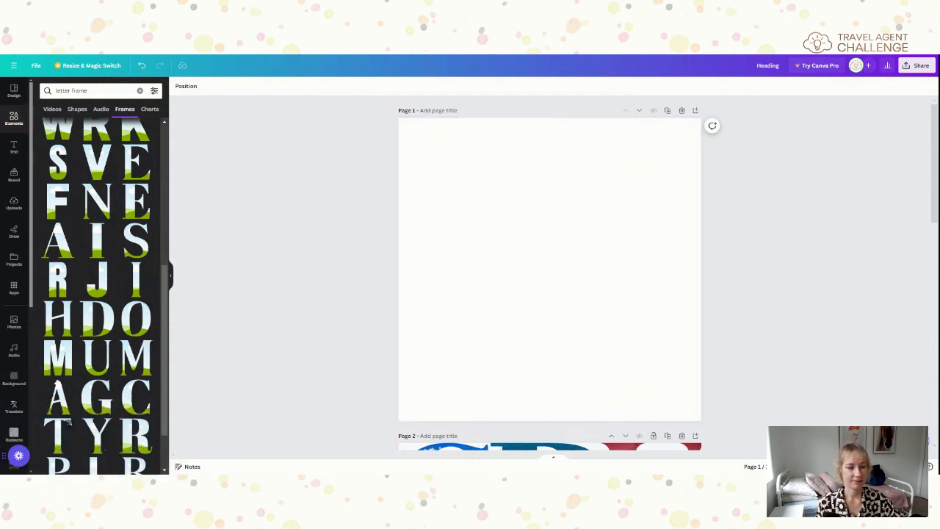
pyautogui.click(68, 423)
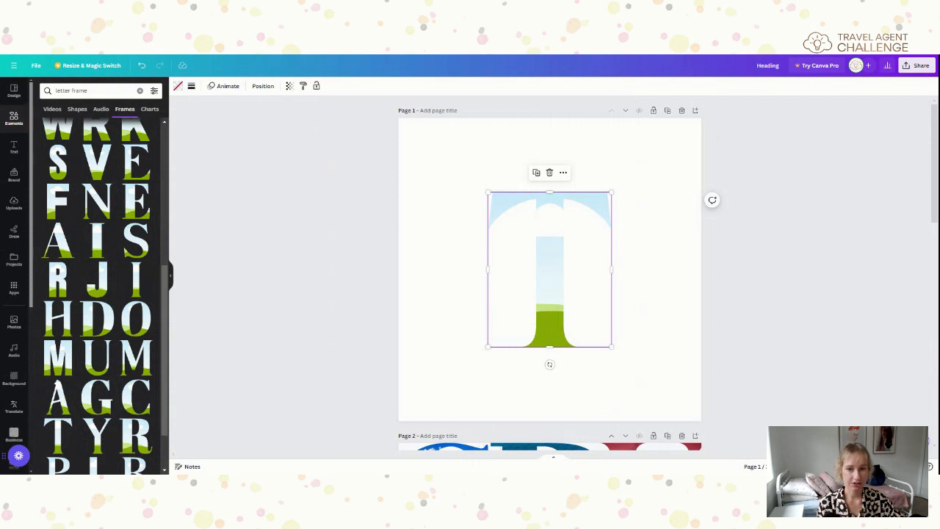
pyautogui.moveTo(550, 269); pyautogui.dragTo(460, 195)
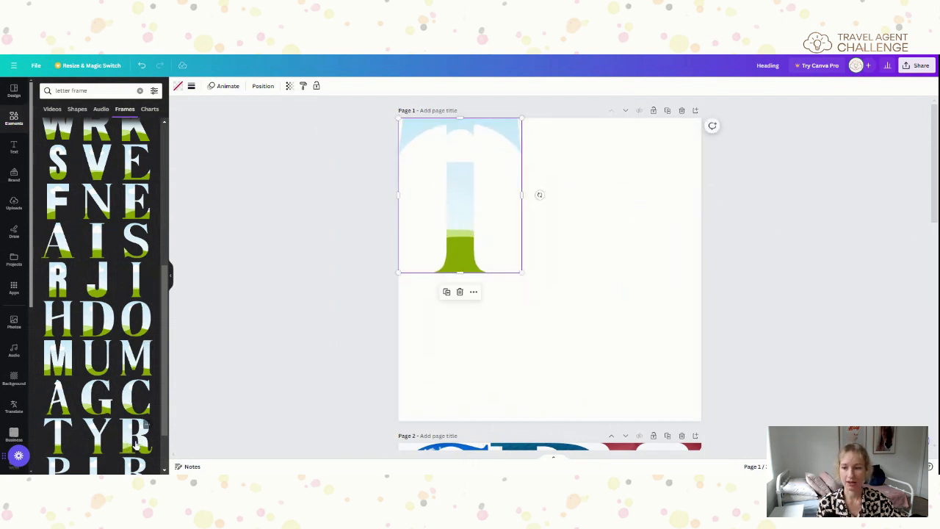
# Add the matching serif R and A letter frames and place them after the T along the page's top edge.
pyautogui.click(137, 439)
pyautogui.moveTo(563, 321); pyautogui.dragTo(590, 244)
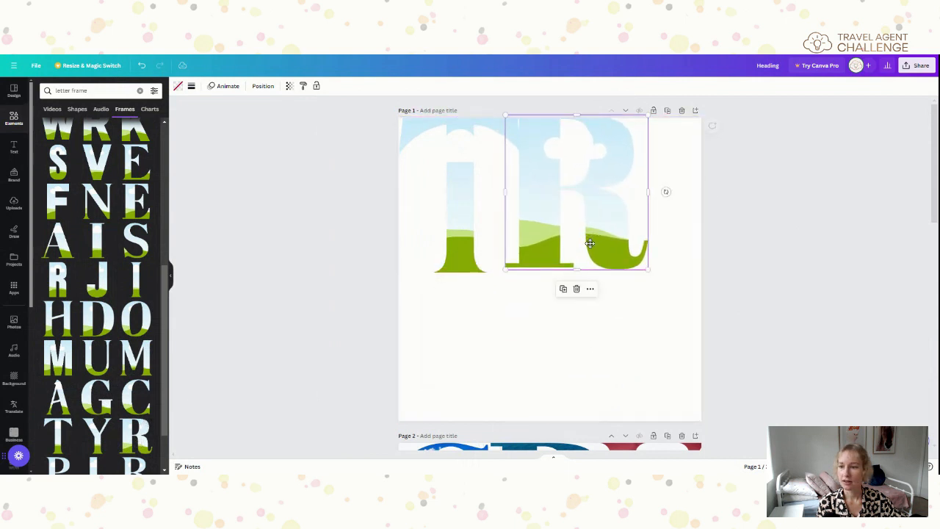
pyautogui.scroll(2, 78, 418)
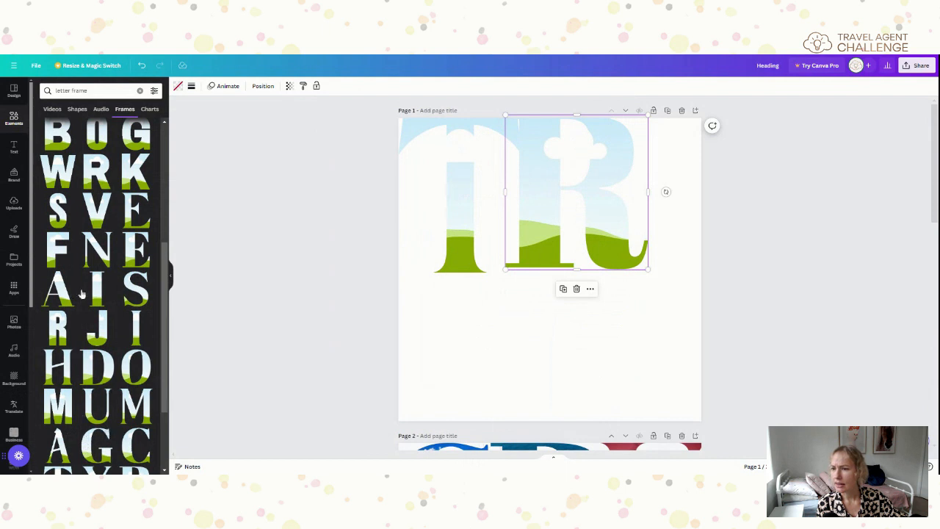
pyautogui.click(59, 290)
pyautogui.moveTo(545, 263); pyautogui.dragTo(671, 185)
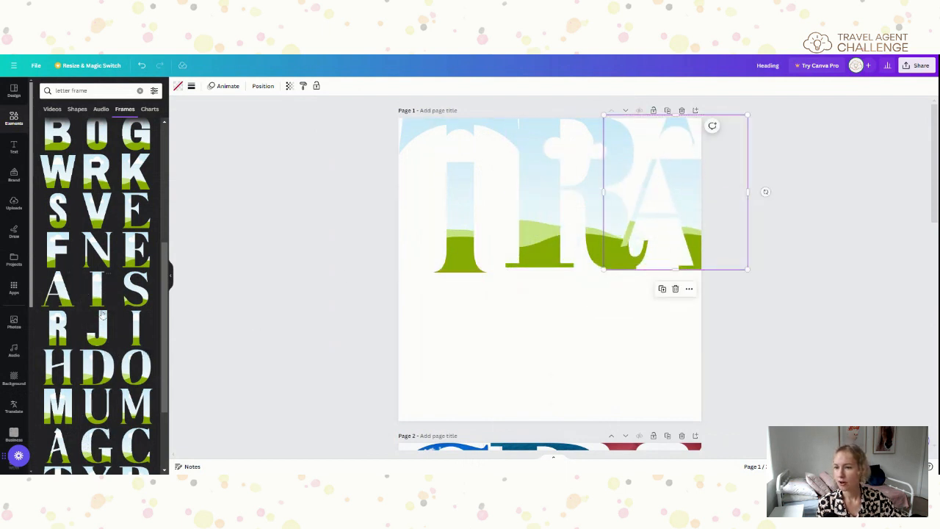
# Add the serif V letter frame and place it below the T to start the second row.
pyautogui.scroll(-5, 103, 315)
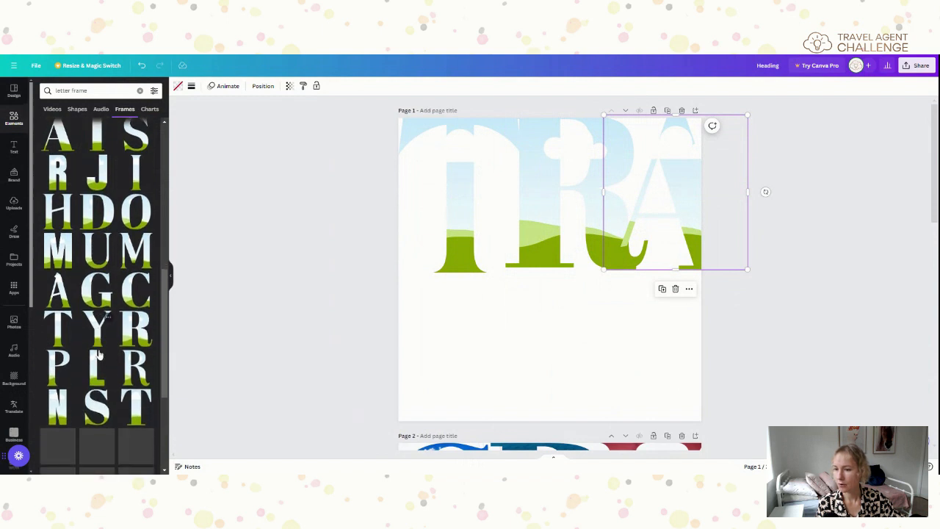
pyautogui.scroll(-1, 99, 356)
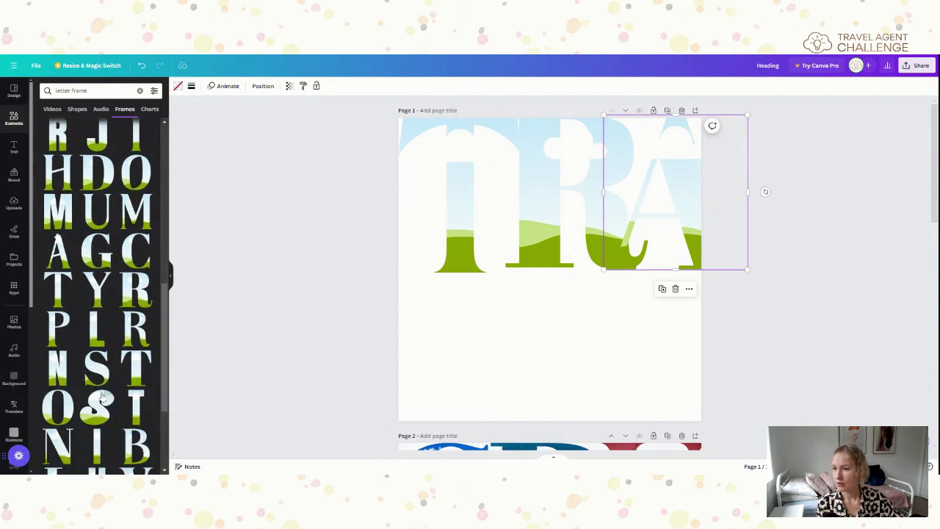
pyautogui.scroll(-4, 102, 403)
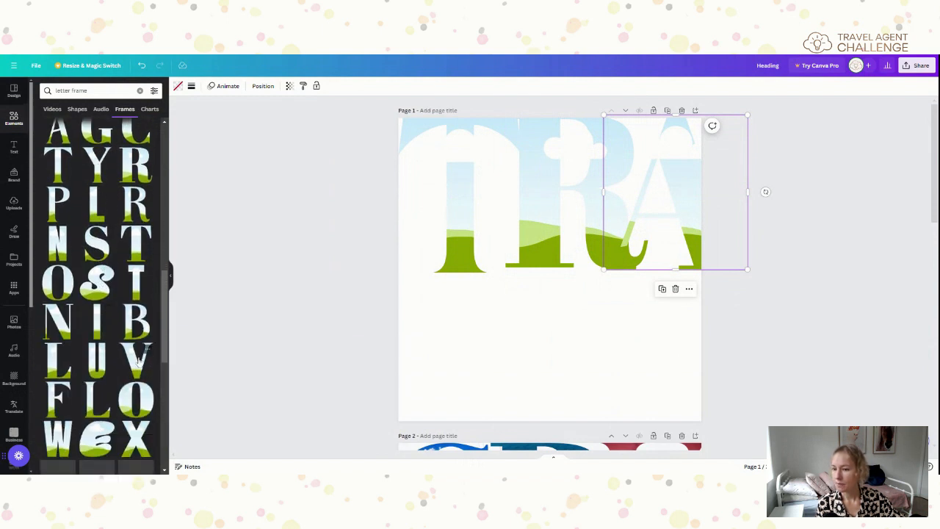
pyautogui.click(135, 340)
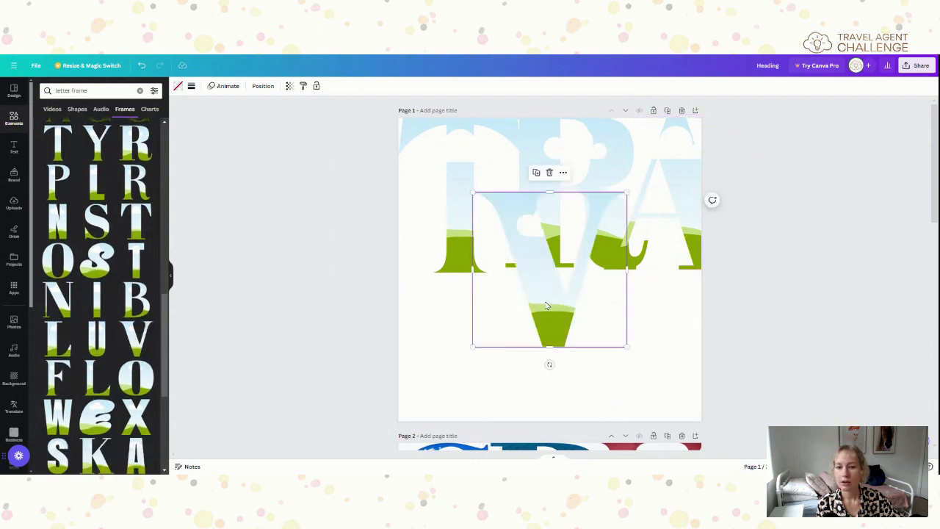
pyautogui.moveTo(548, 307); pyautogui.dragTo(454, 388)
# Add the bold serif E letter frame and place it beside the V in the second row.
pyautogui.scroll(6, 79, 356)
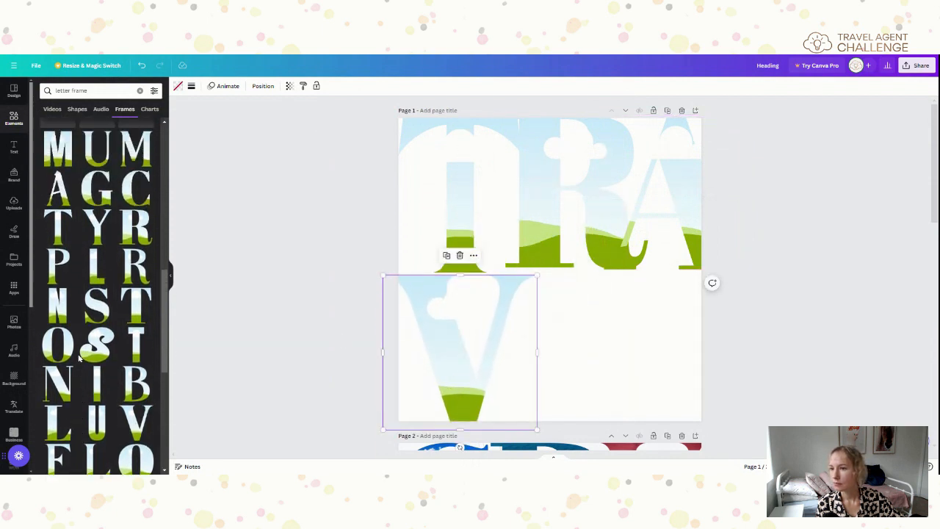
pyautogui.scroll(1, 79, 355)
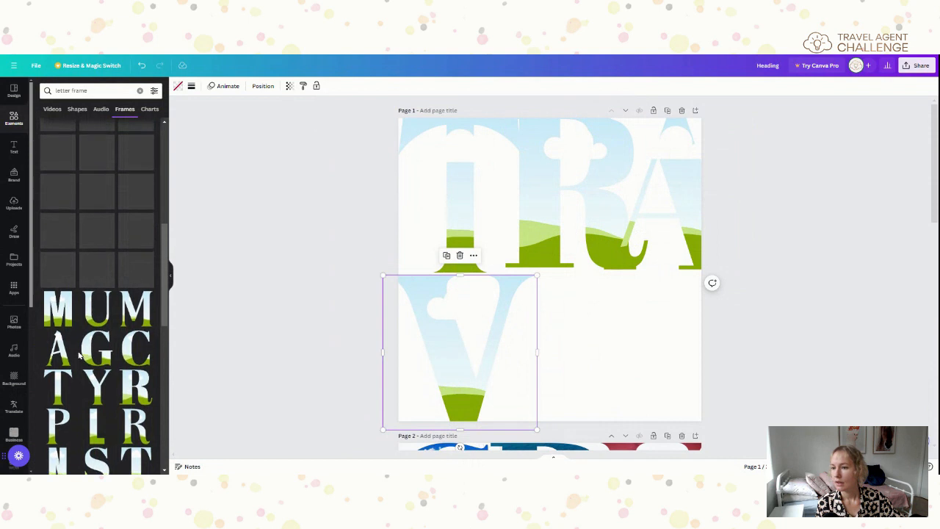
pyautogui.click(136, 151)
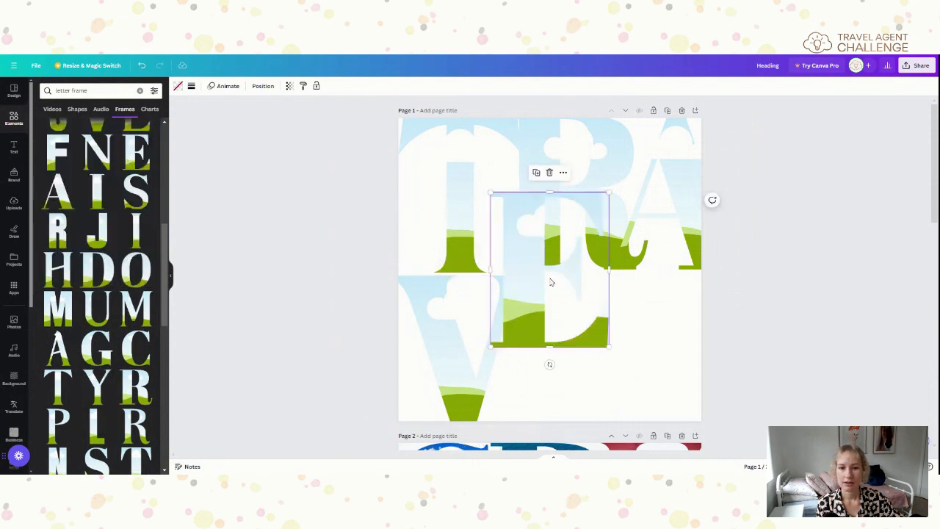
pyautogui.moveTo(551, 279); pyautogui.dragTo(552, 360)
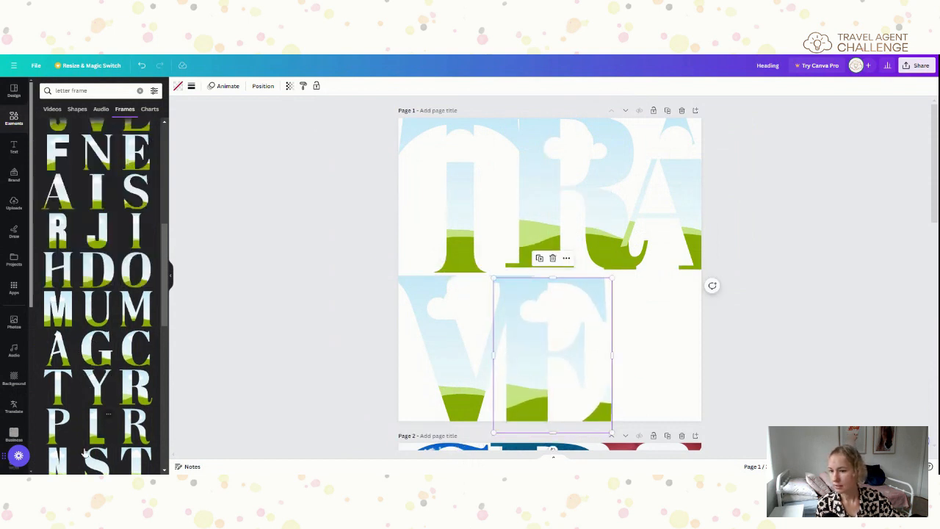
# Add the bold serif L letter frame and place it after the E to finish the second row.
pyautogui.scroll(3, 99, 432)
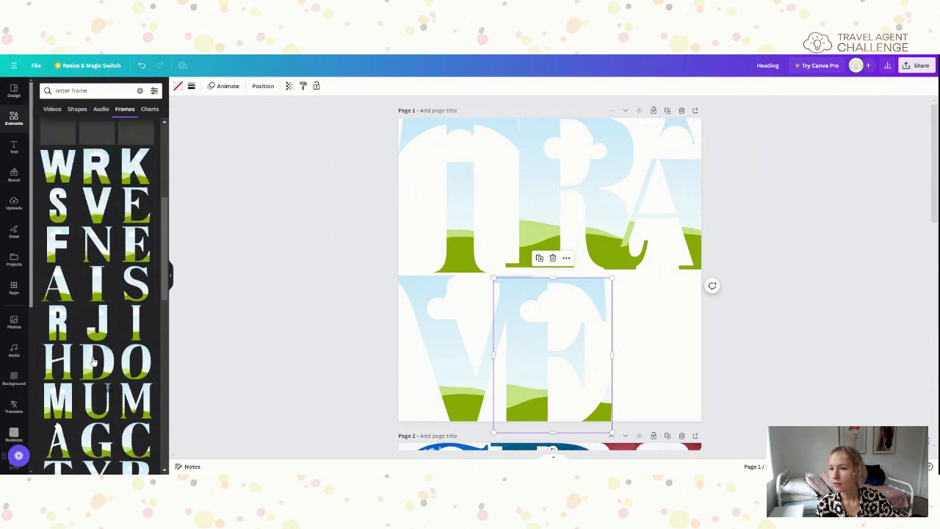
pyautogui.scroll(-4, 100, 342)
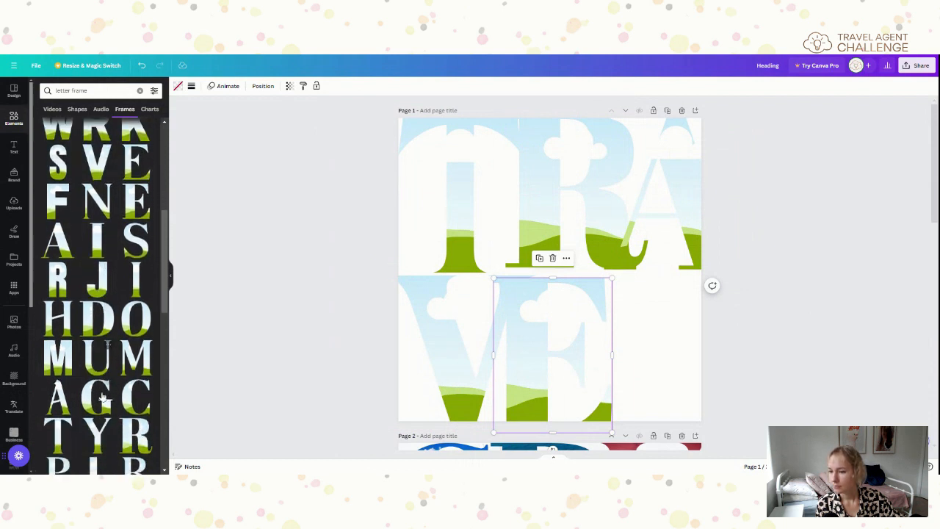
pyautogui.scroll(-2, 104, 395)
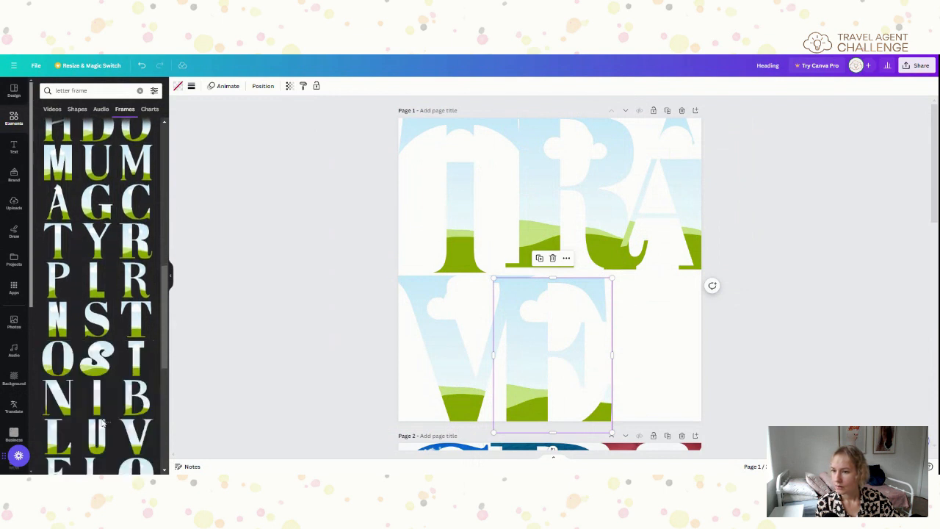
pyautogui.scroll(-2, 103, 423)
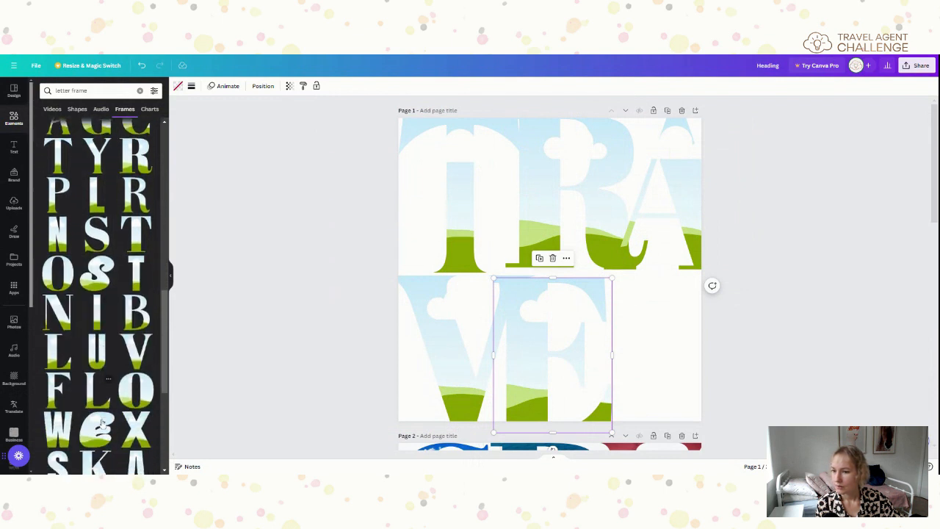
pyautogui.click(100, 385)
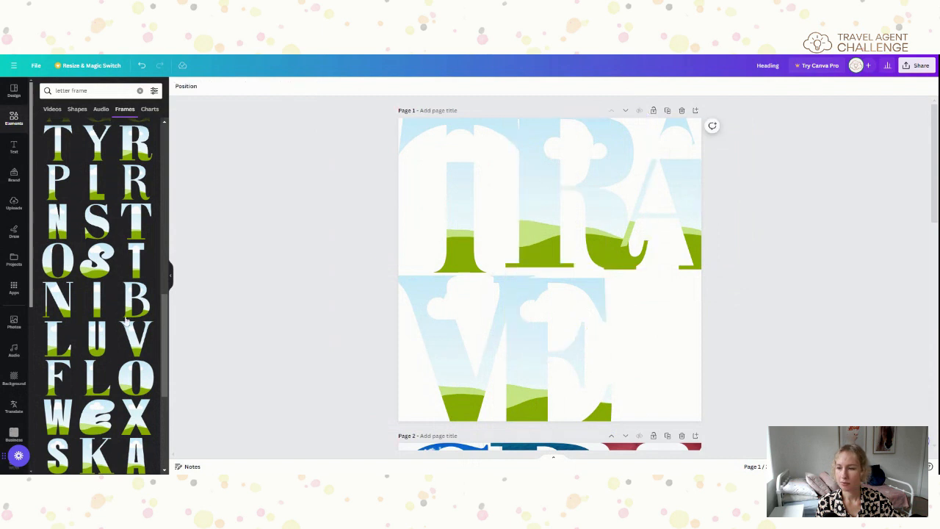
pyautogui.click(72, 332)
pyautogui.moveTo(524, 269); pyautogui.dragTo(638, 349)
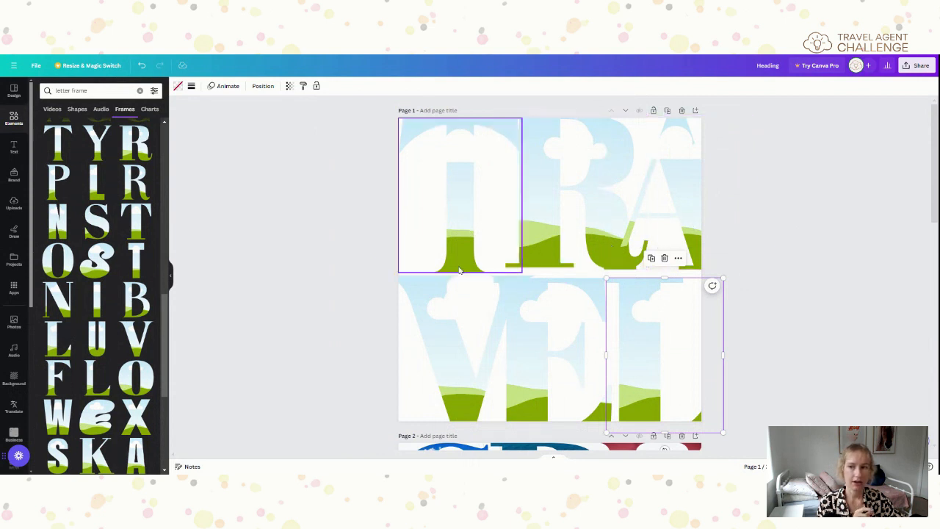
# Space out the T, R and A frames in the upper row so their boxes sit side by side, top-aligned, without overlapping.
pyautogui.click(171, 279)
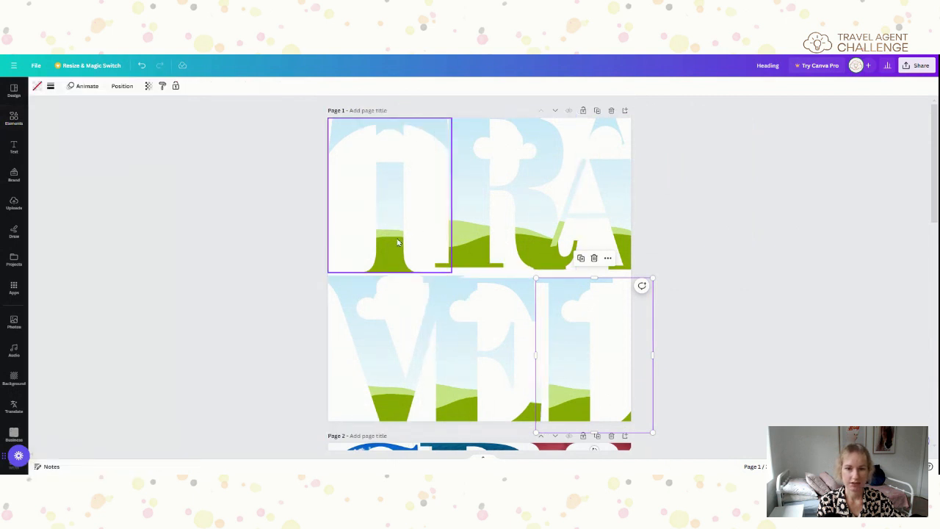
pyautogui.moveTo(801, 466); pyautogui.dragTo(804, 466)
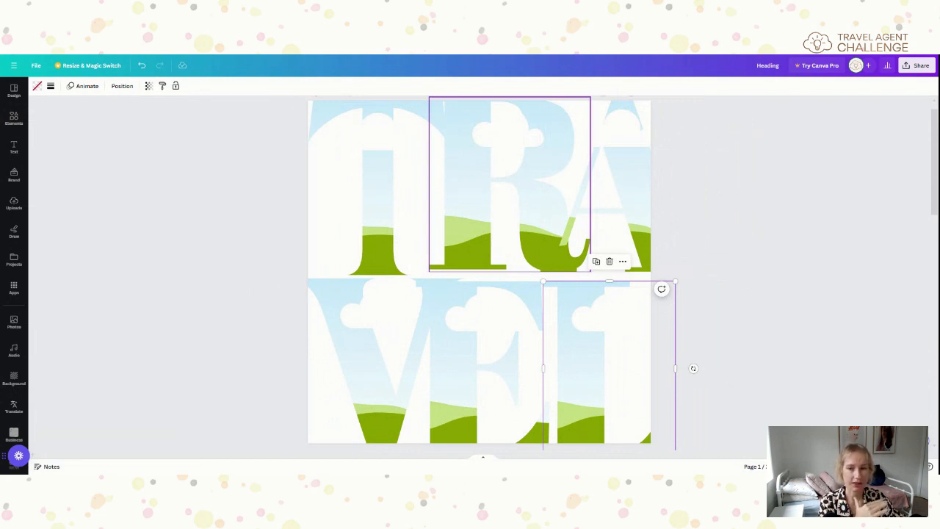
pyautogui.click(414, 175)
pyautogui.moveTo(377, 153)
pyautogui.mouseDown()
pyautogui.moveTo(379, 171)
pyautogui.moveTo(372, 150)
pyautogui.mouseUp()
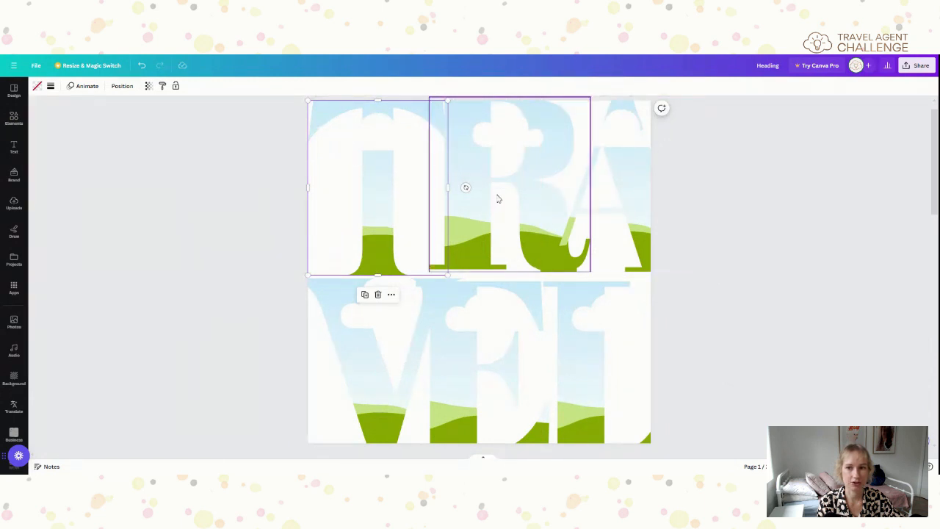
pyautogui.moveTo(498, 198); pyautogui.dragTo(517, 199)
pyautogui.click(650, 189)
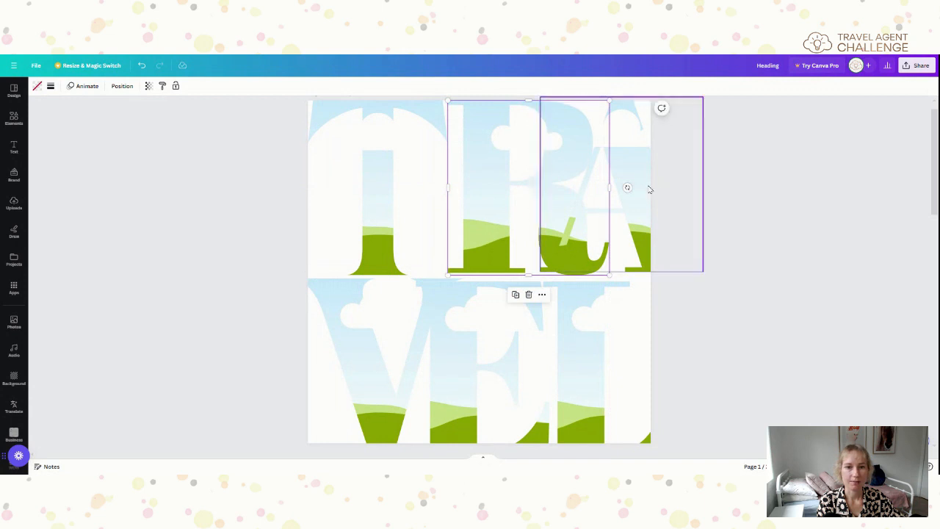
pyautogui.moveTo(636, 207); pyautogui.dragTo(700, 205)
pyautogui.click(570, 112)
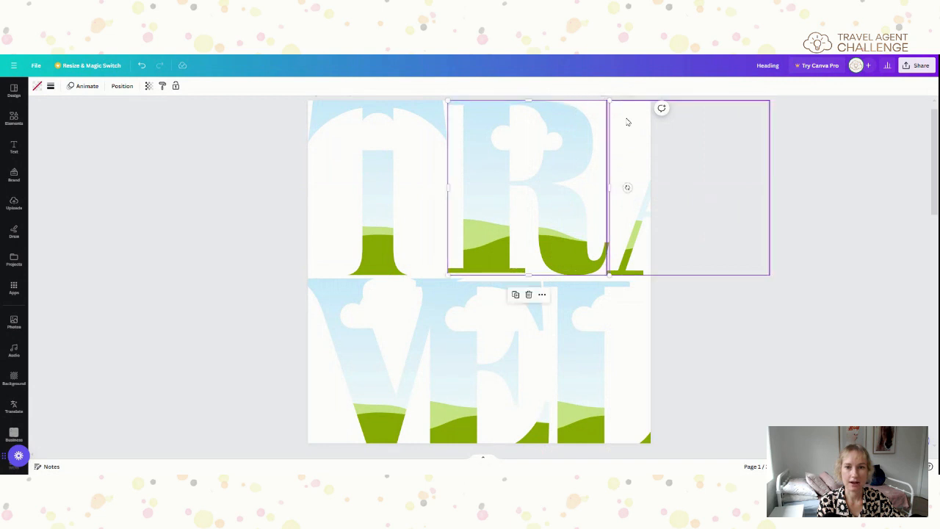
# Nudge the R frame slightly away from the T, and group the T, R and A frames of the upper row.
pyautogui.click(628, 122)
pyautogui.moveTo(564, 127); pyautogui.dragTo(561, 129)
pyautogui.moveTo(484, 139); pyautogui.dragTo(488, 137)
pyautogui.click(394, 145)
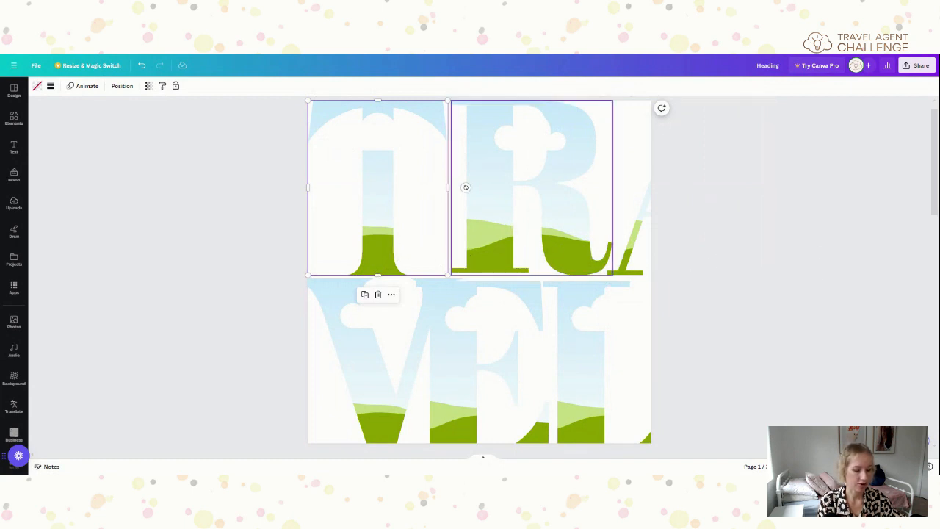
pyautogui.keyDown('shift'); pyautogui.click(550, 250); pyautogui.keyUp('shift')
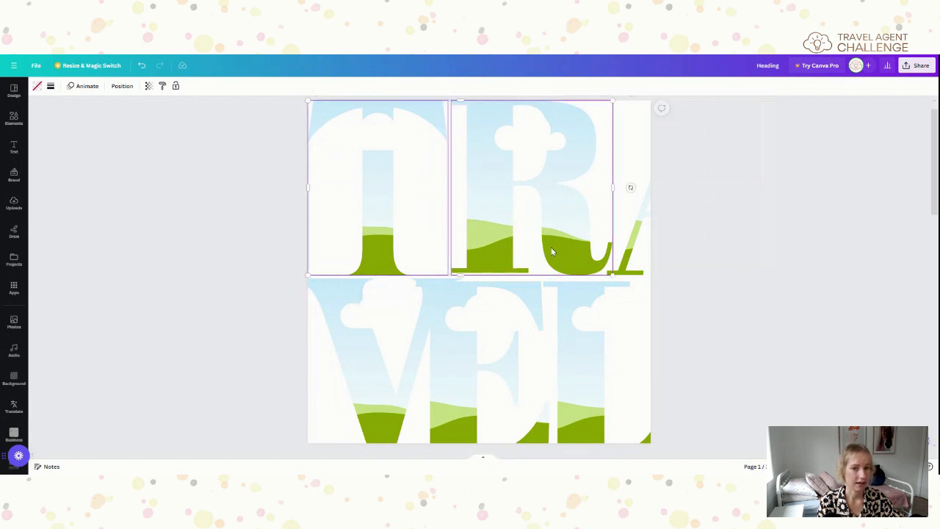
pyautogui.keyDown('shift'); pyautogui.click(633, 246); pyautogui.keyUp('shift')
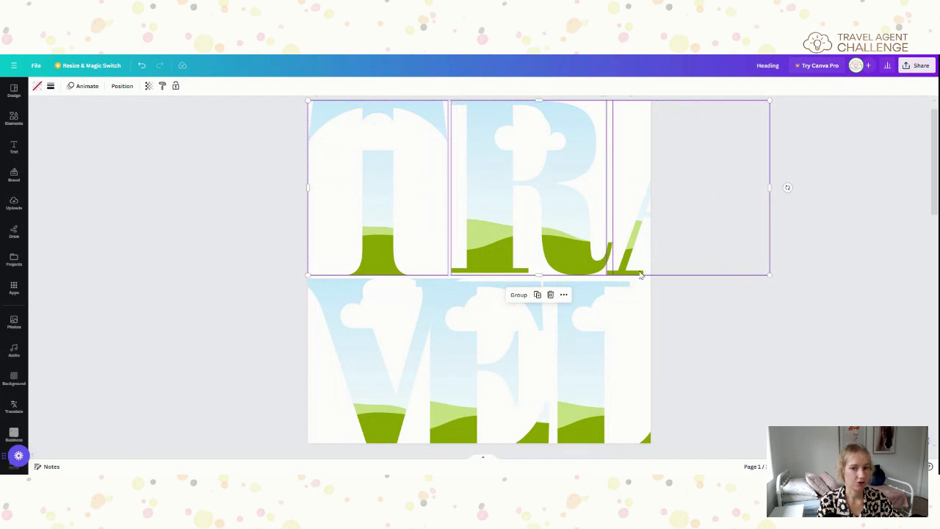
pyautogui.click(518, 294)
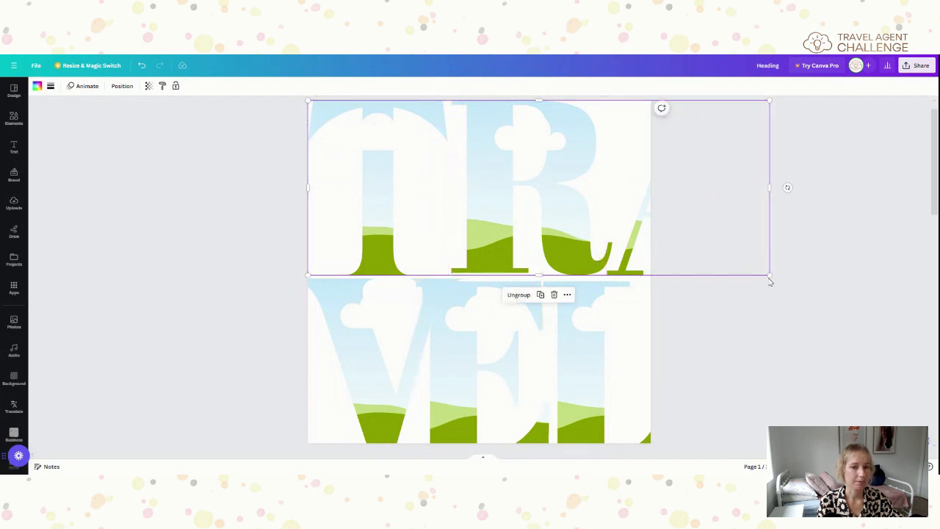
# Scale the TRA group down to the page width and align it with the page's top edge.
pyautogui.moveTo(769, 275); pyautogui.dragTo(654, 231)
pyautogui.moveTo(422, 135); pyautogui.dragTo(420, 136)
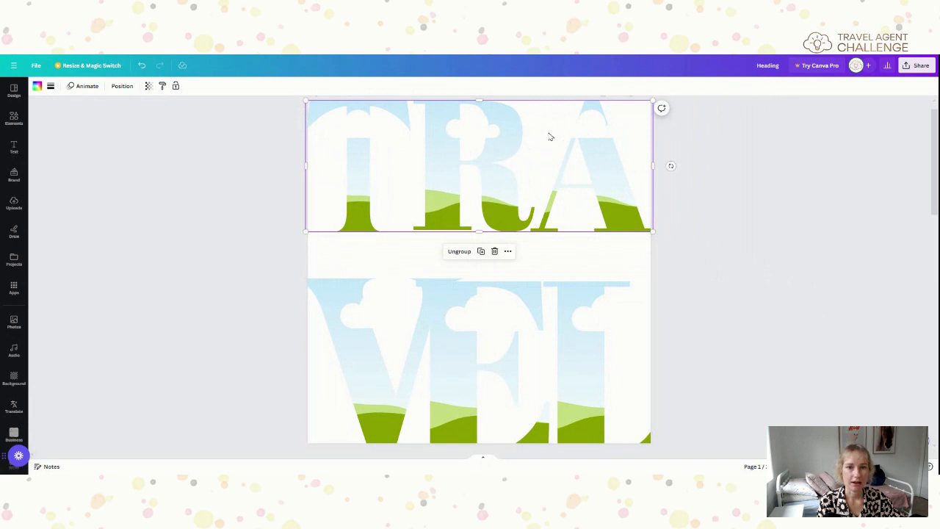
pyautogui.keyDown('shift'); pyautogui.click(631, 254); pyautogui.keyUp('shift')
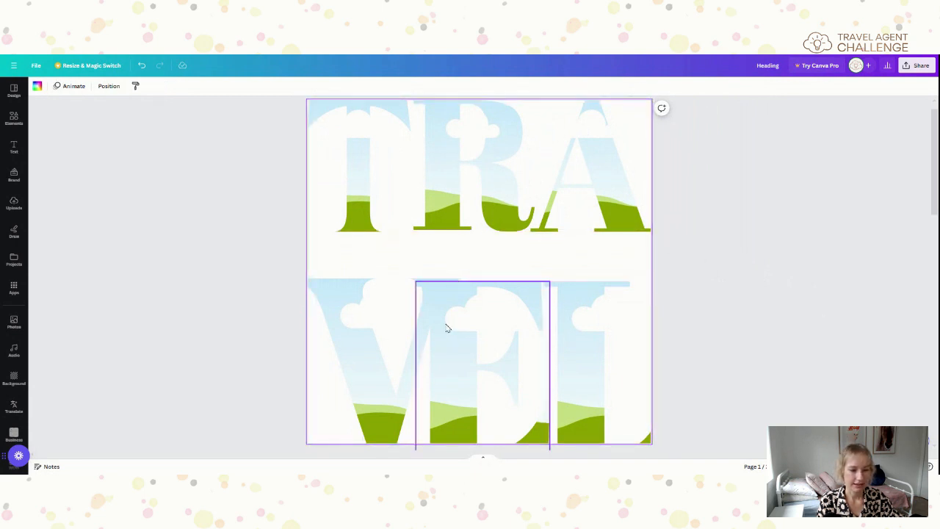
# Move the V frame up onto the page's bottom edge and scale it down to suit the lower row.
pyautogui.scroll(-2, 448, 325)
pyautogui.scroll(2, 434, 320)
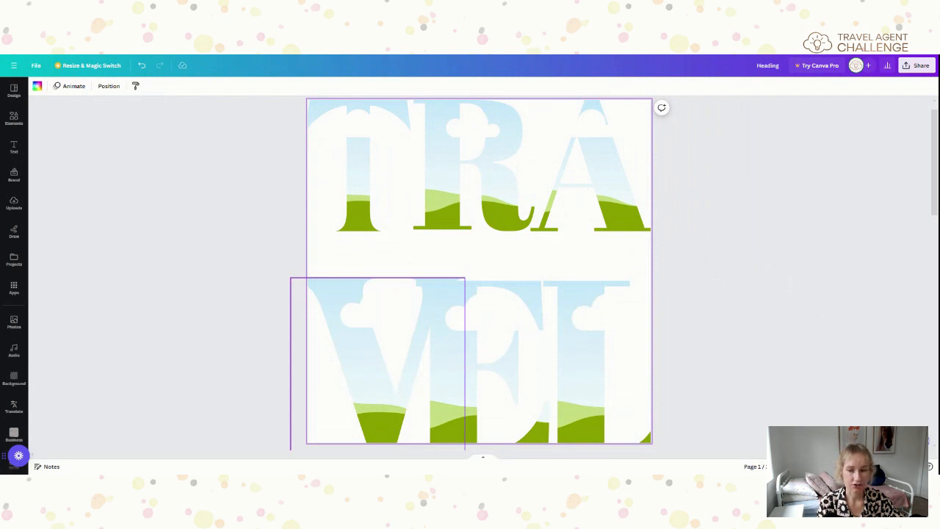
pyautogui.click(394, 390)
pyautogui.moveTo(395, 390); pyautogui.dragTo(404, 378)
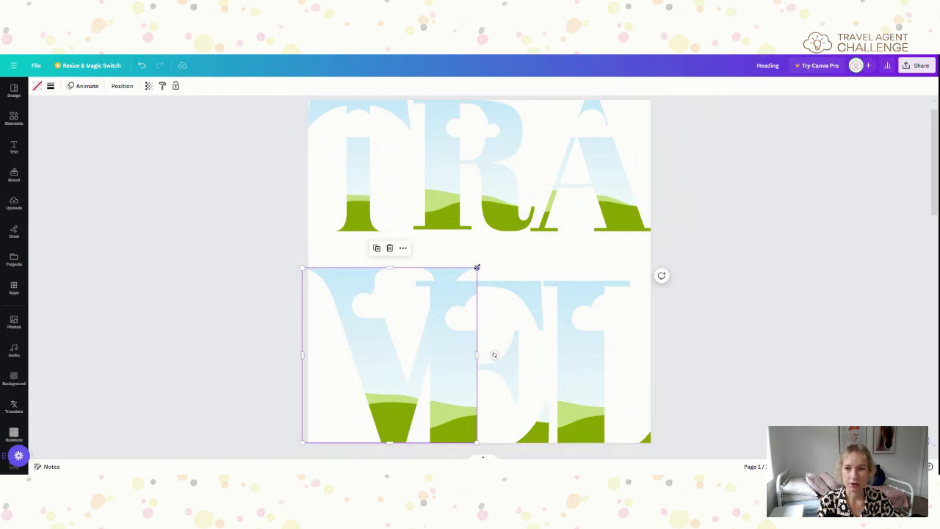
pyautogui.moveTo(477, 267); pyautogui.dragTo(476, 307)
# Stand the E and L frames on the page's bottom edge and scale both down to the V frame's height.
pyautogui.click(485, 296)
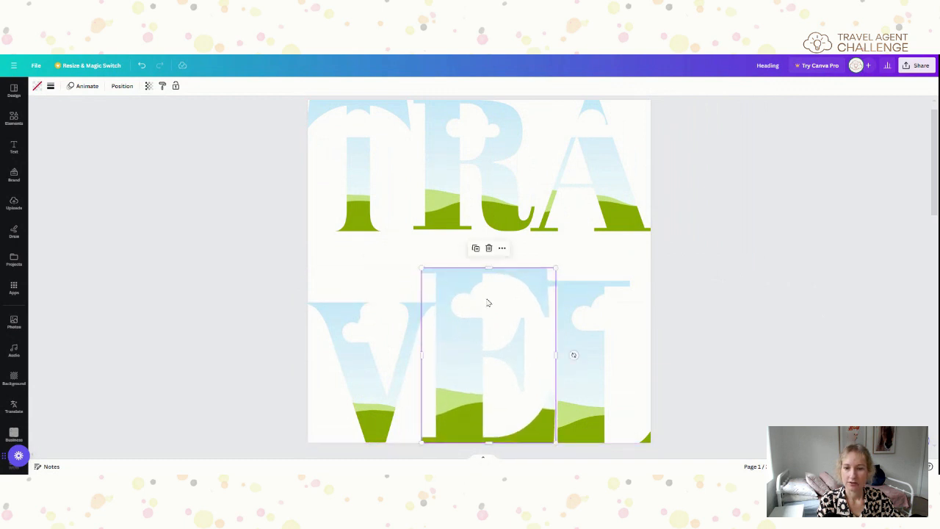
pyautogui.moveTo(421, 269); pyautogui.dragTo(447, 301)
pyautogui.click(573, 371)
pyautogui.moveTo(591, 333); pyautogui.dragTo(607, 318)
pyautogui.moveTo(694, 267); pyautogui.dragTo(667, 302)
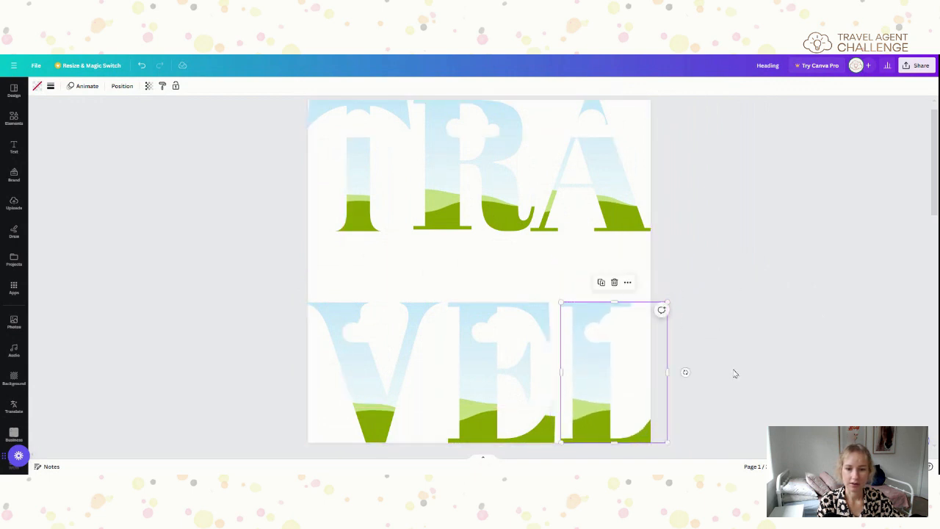
# Shift the V, E and L frames closer together along the bottom edge so the lower row fits the page width.
pyautogui.click(346, 387)
pyautogui.moveTo(346, 387); pyautogui.dragTo(343, 380)
pyautogui.click(466, 392)
pyautogui.moveTo(466, 392); pyautogui.dragTo(464, 388)
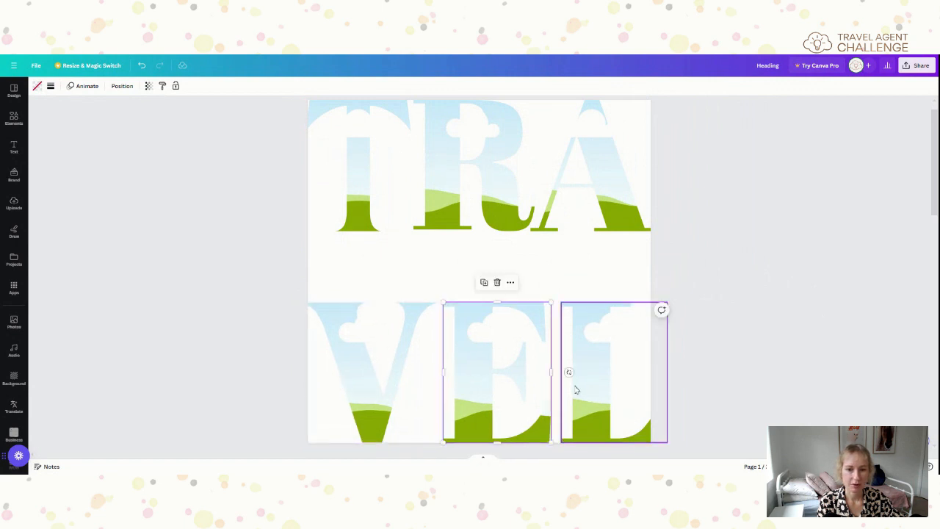
pyautogui.moveTo(575, 387)
pyautogui.mouseDown()
pyautogui.moveTo(556, 384)
pyautogui.moveTo(568, 387)
pyautogui.mouseUp()
pyautogui.click(460, 405)
pyautogui.moveTo(459, 405); pyautogui.dragTo(453, 398)
pyautogui.moveTo(377, 394); pyautogui.dragTo(374, 392)
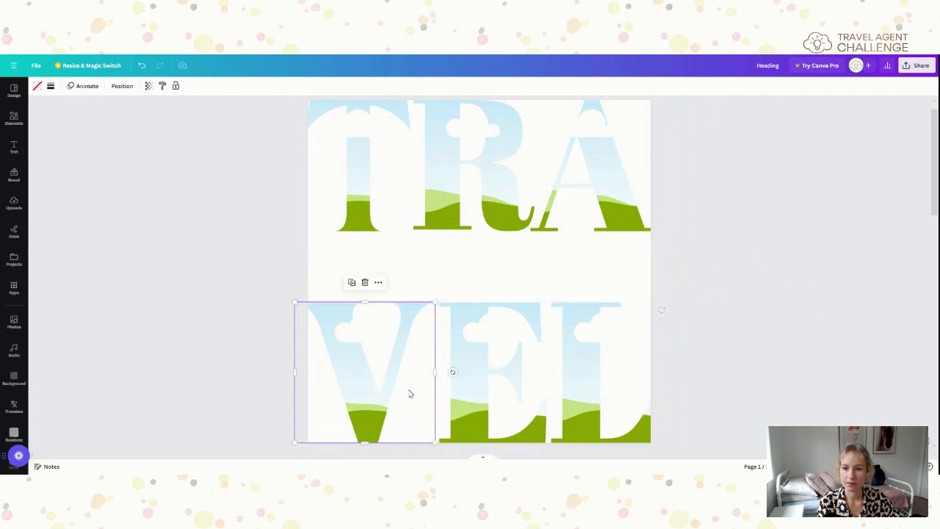
pyautogui.moveTo(450, 393); pyautogui.dragTo(446, 391)
pyautogui.moveTo(558, 372); pyautogui.dragTo(559, 393)
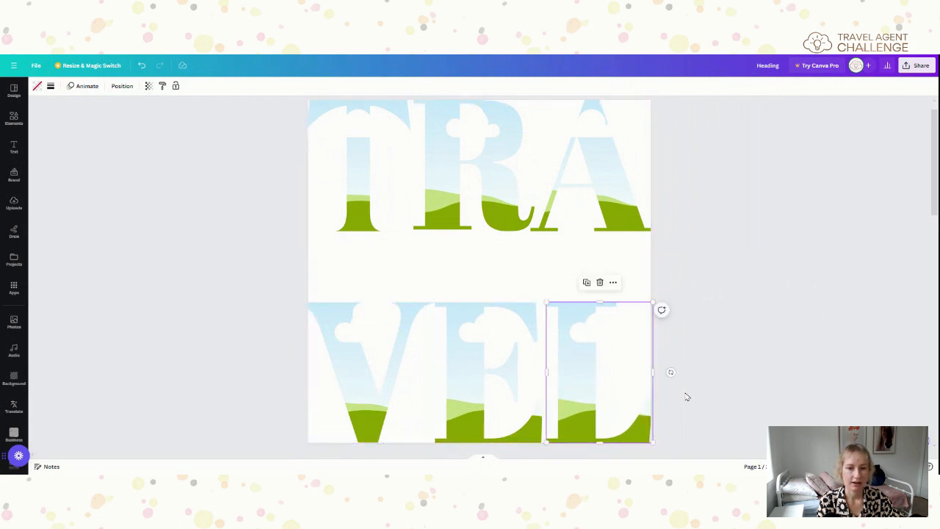
pyautogui.click(687, 396)
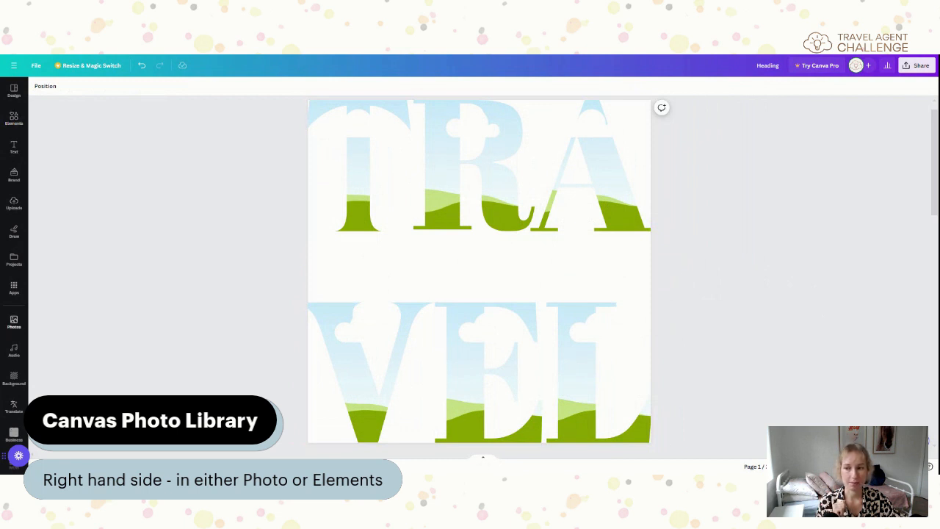
# Search the photo library for "beach" in place of the earlier cruise search.
pyautogui.click(14, 323)
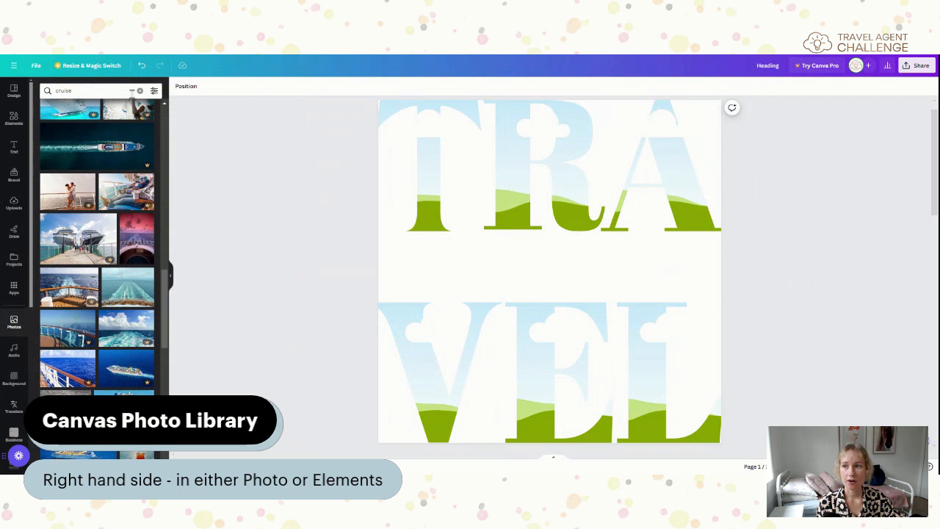
pyautogui.scroll(5, 112, 365)
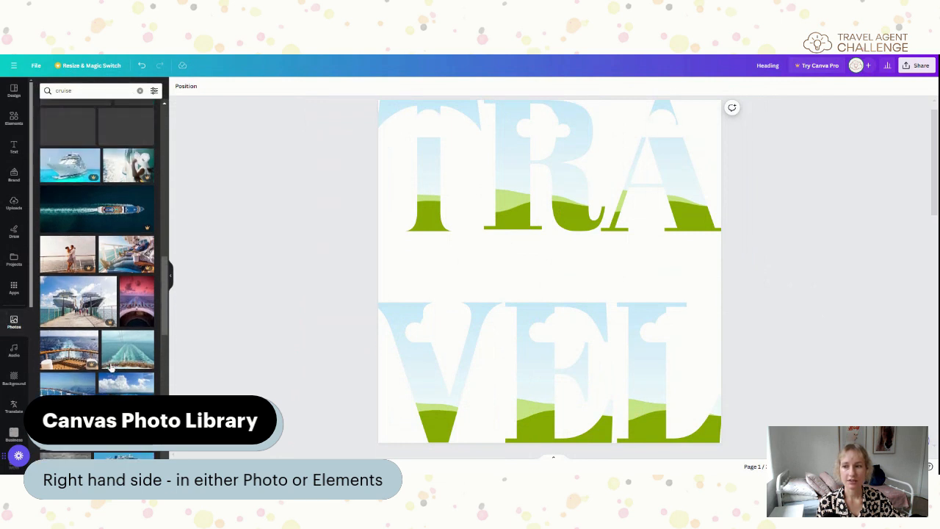
pyautogui.scroll(3, 113, 365)
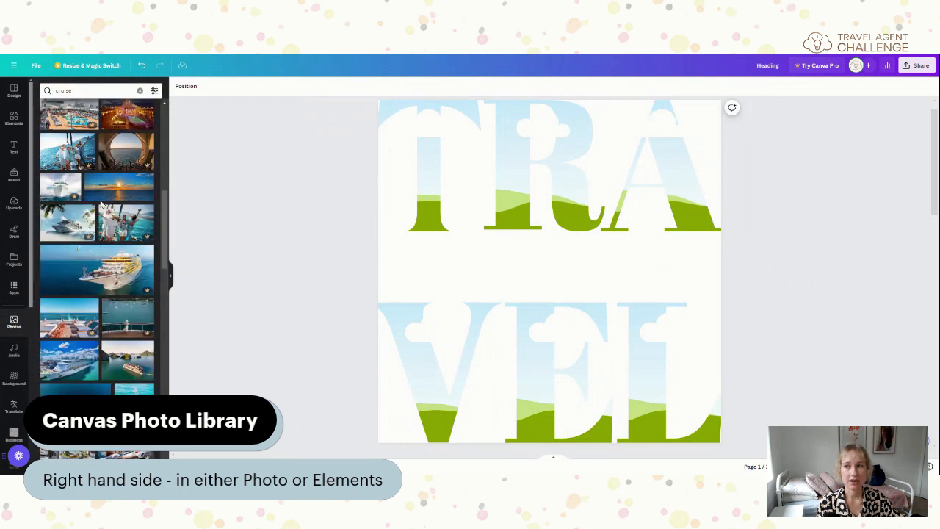
pyautogui.scroll(6, 112, 249)
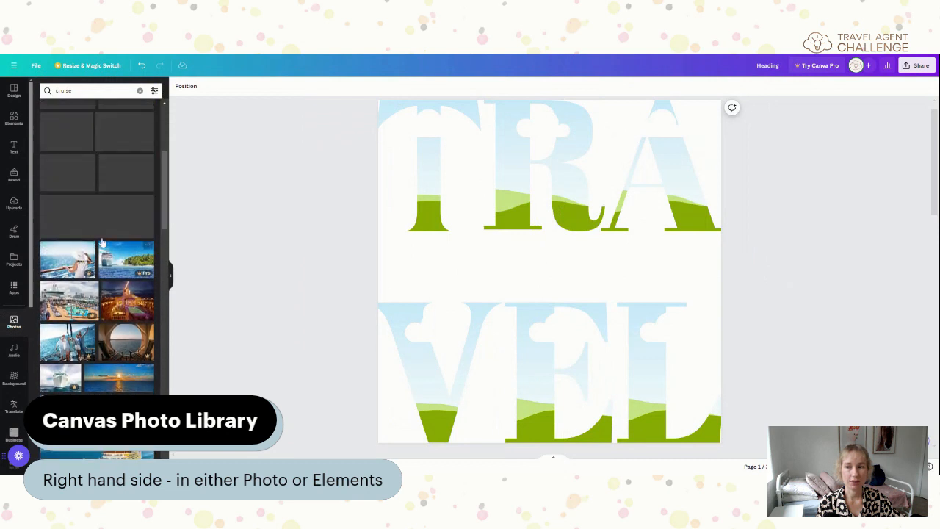
pyautogui.scroll(3, 115, 348)
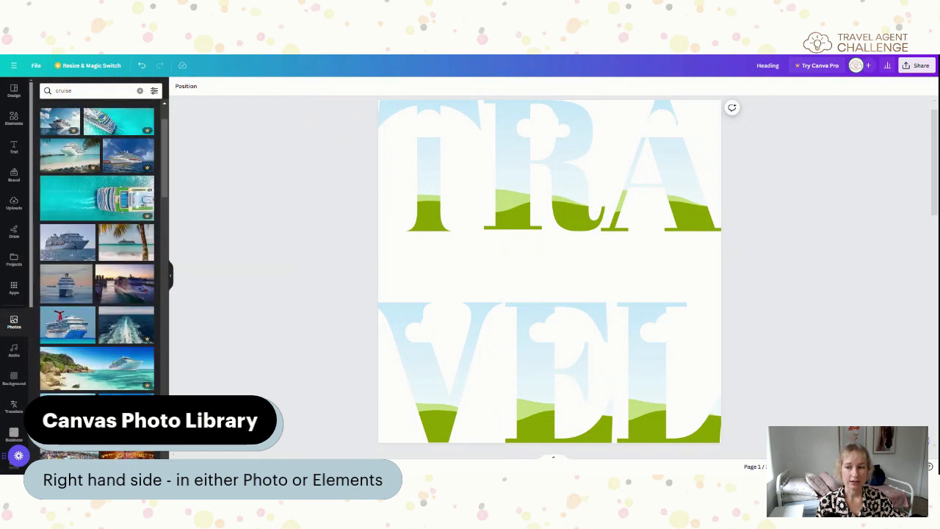
pyautogui.click(82, 92)
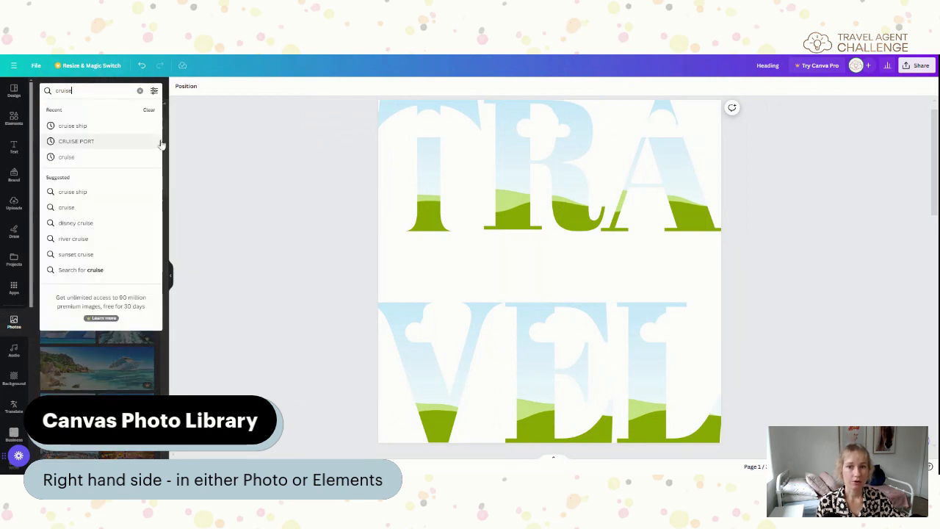
pyautogui.press('BackSpace')
pyautogui.press('BackSpace')
pyautogui.press('BackSpace')
pyautogui.press('BackSpace')
pyautogui.press('BackSpace')
pyautogui.press('BackSpace')
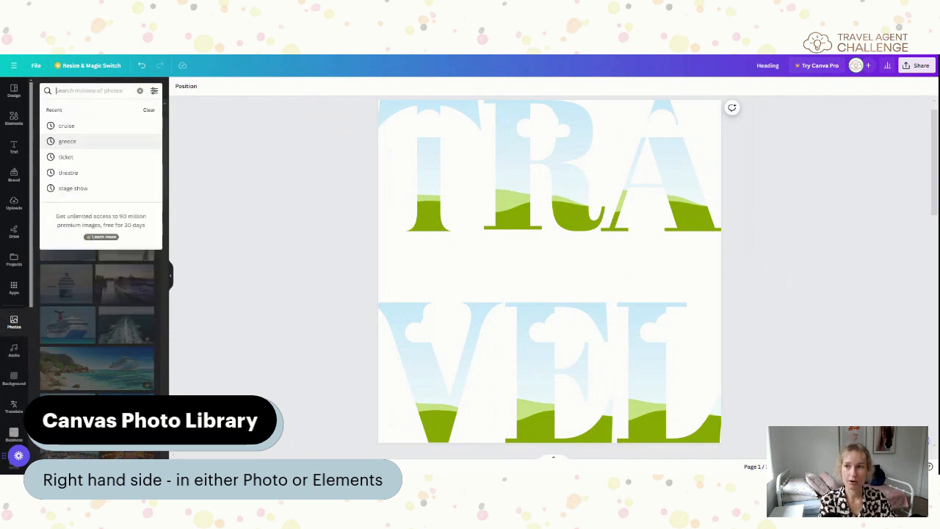
pyautogui.write('beach')
pyautogui.press('Return')
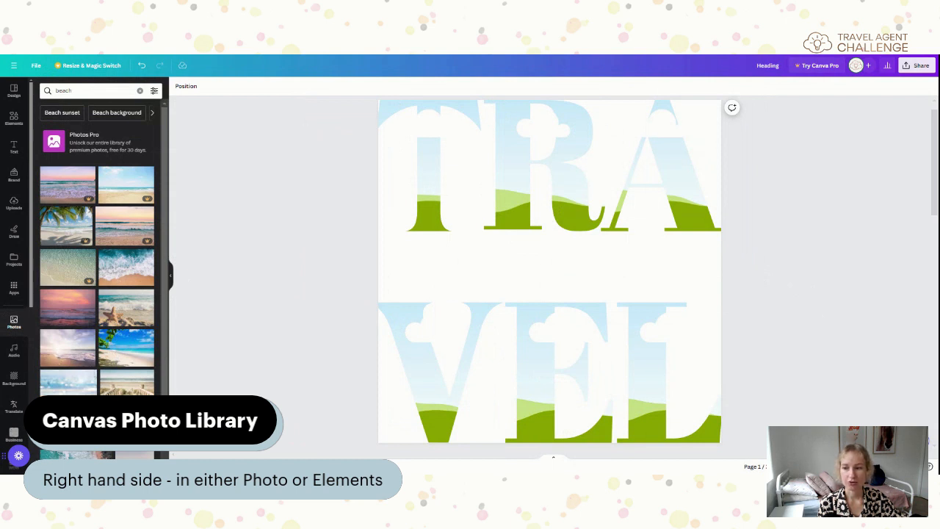
# Fill the T with the palm beach photo, the R with the foam-on-sand photo and the A with the aerial turquoise surf photo.
pyautogui.scroll(-1, 62, 371)
pyautogui.scroll(-4, 62, 382)
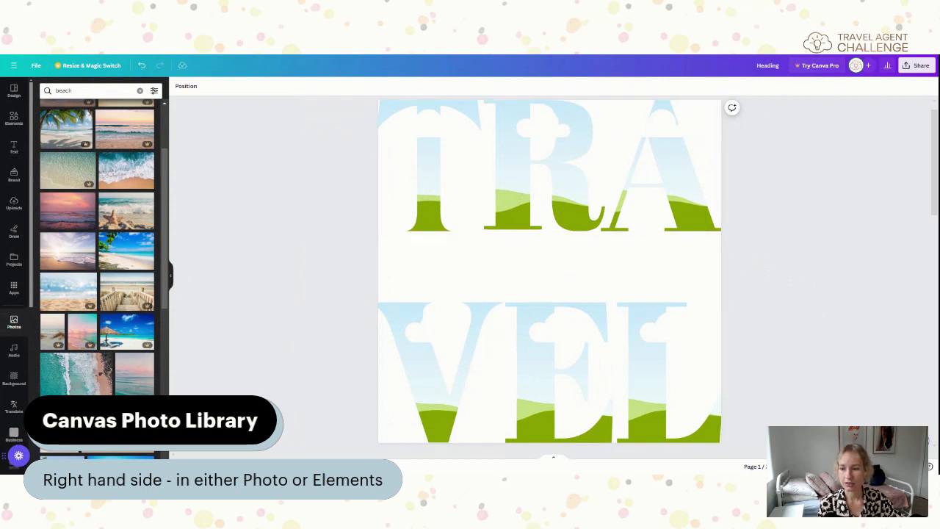
pyautogui.moveTo(51, 415); pyautogui.dragTo(439, 194)
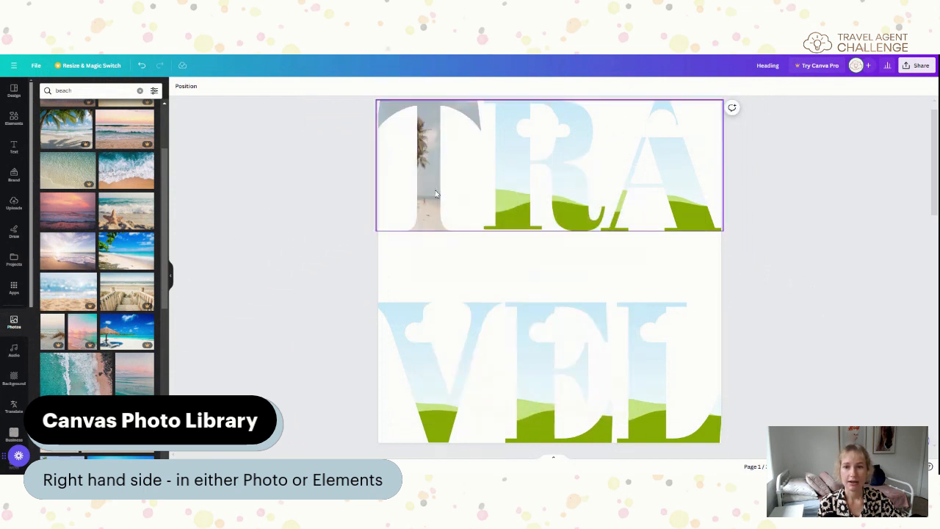
pyautogui.moveTo(90, 413); pyautogui.dragTo(514, 196)
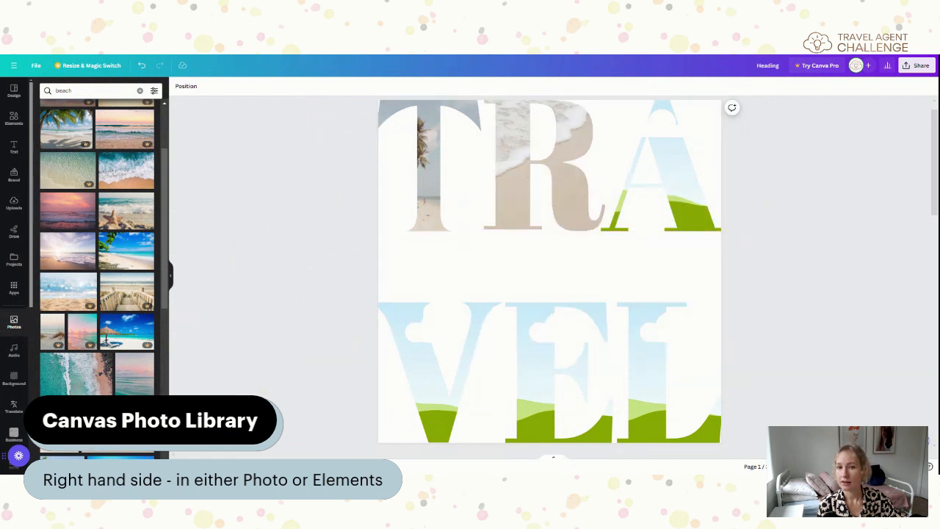
pyautogui.moveTo(79, 392); pyautogui.dragTo(658, 180)
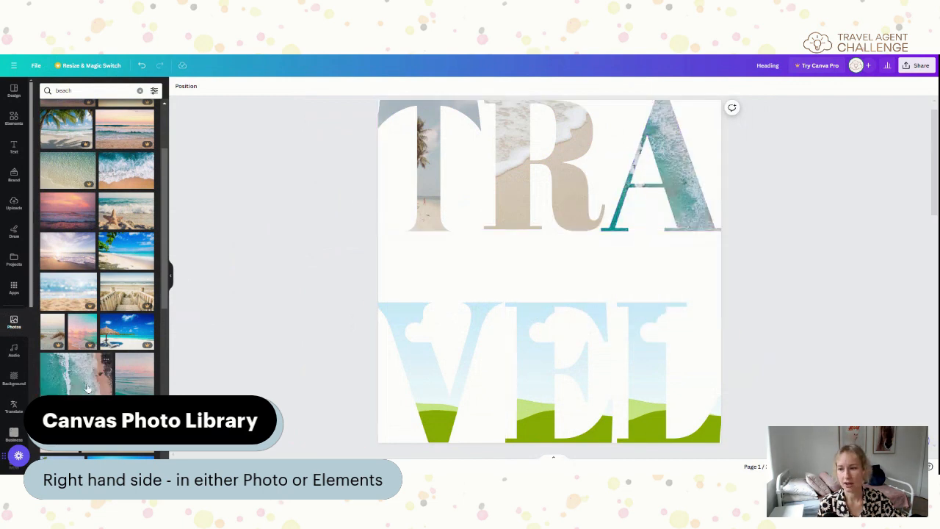
# Fill the V frame with the starfish beach photo and the E frame with the photo of waves breaking on orange sand.
pyautogui.scroll(3, 110, 360)
pyautogui.scroll(1, 96, 338)
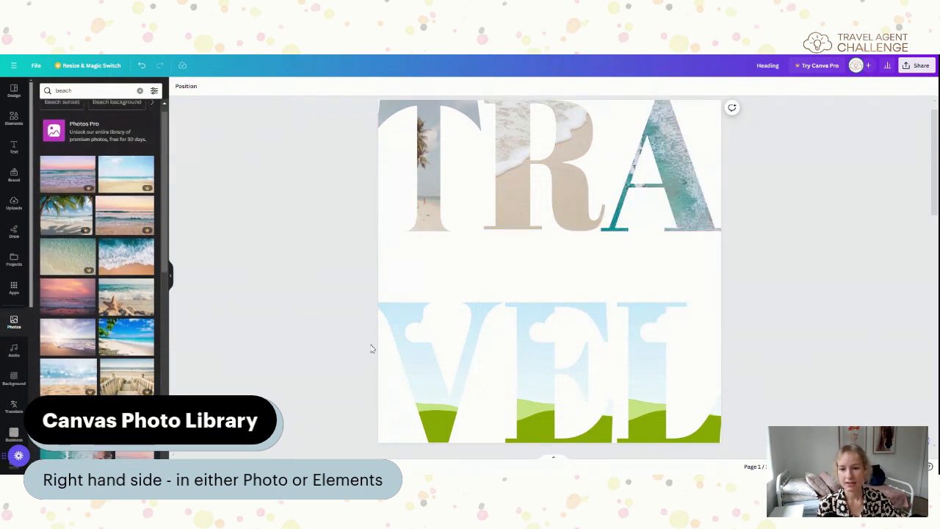
pyautogui.scroll(-1, 146, 309)
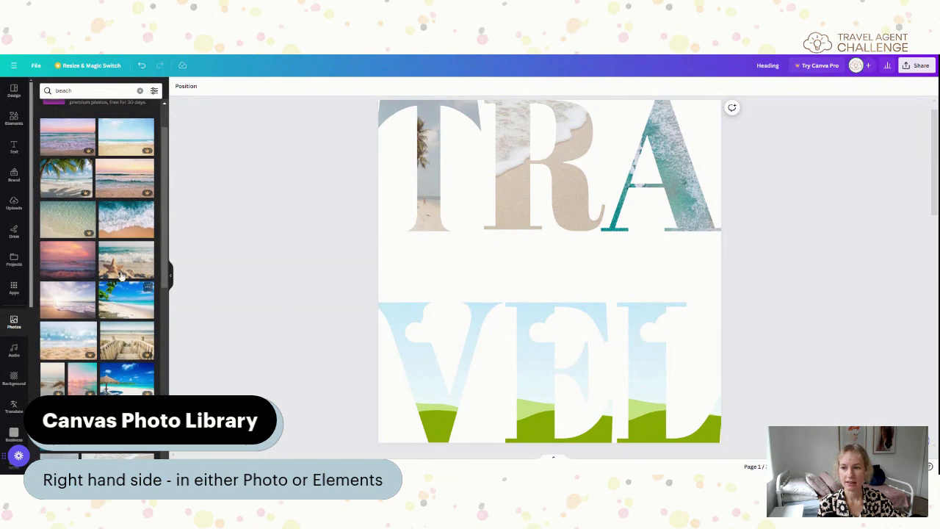
pyautogui.moveTo(147, 250); pyautogui.dragTo(420, 386)
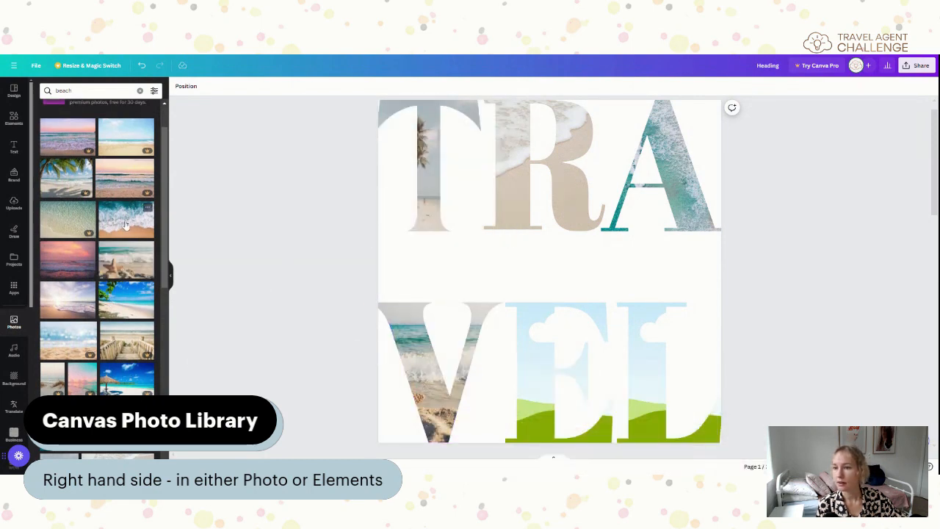
pyautogui.moveTo(126, 226); pyautogui.dragTo(558, 371)
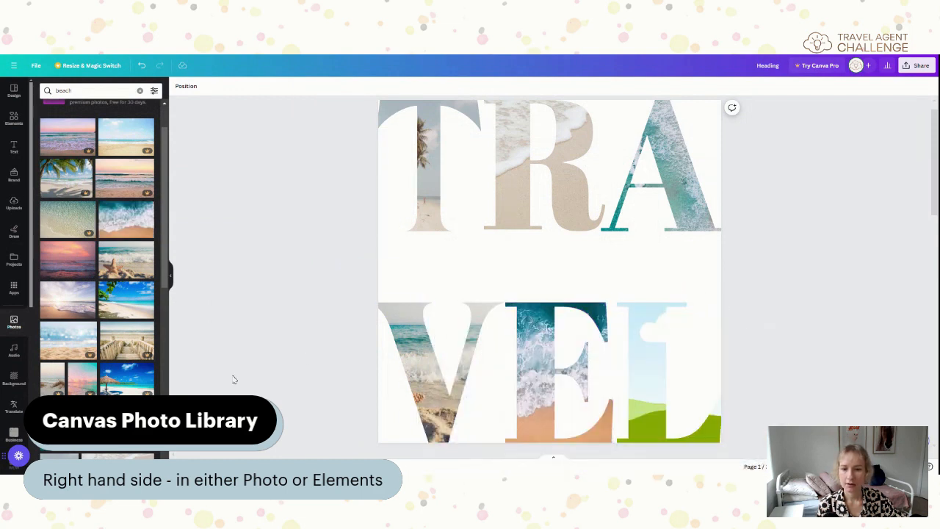
# Fill the L frame with the pale rippled sand photo, trying the bright turquoise sea photo as an alternative.
pyautogui.scroll(-10, 148, 294)
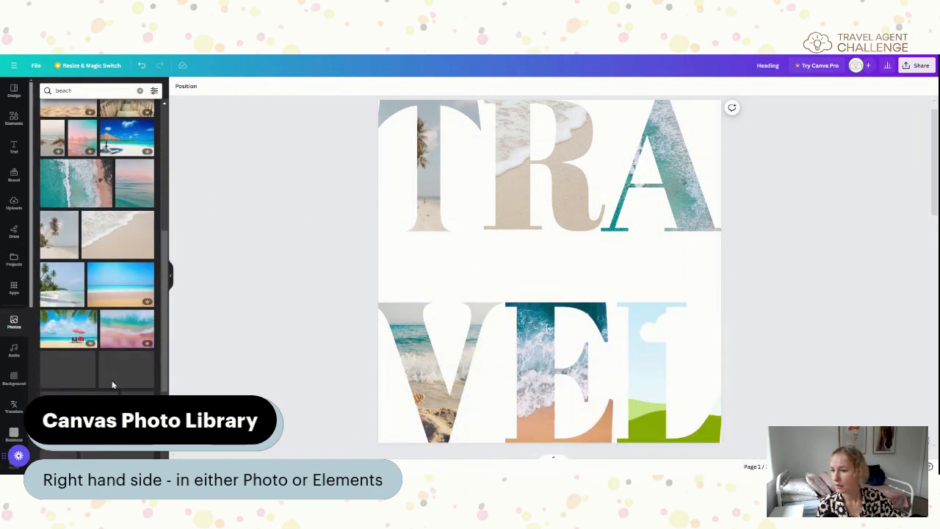
pyautogui.scroll(-5, 97, 249)
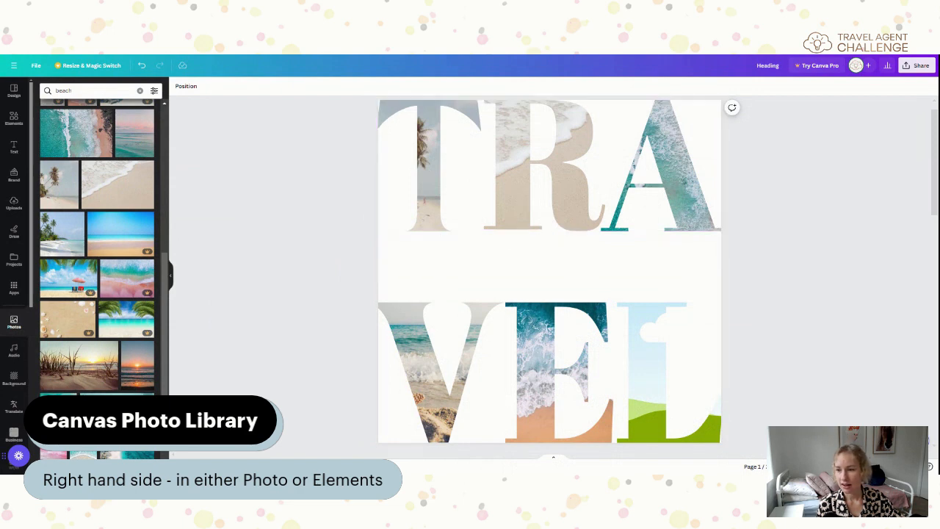
pyautogui.scroll(-3, 88, 382)
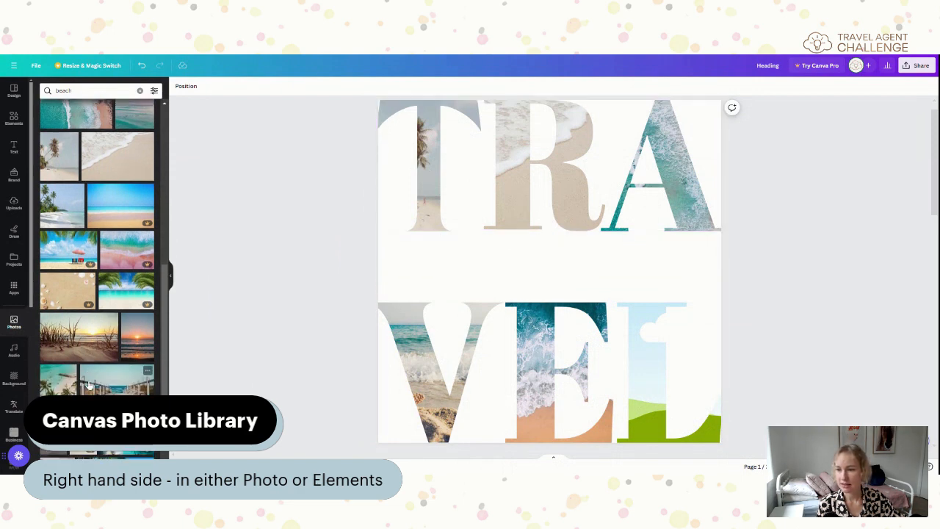
pyautogui.scroll(-3, 117, 294)
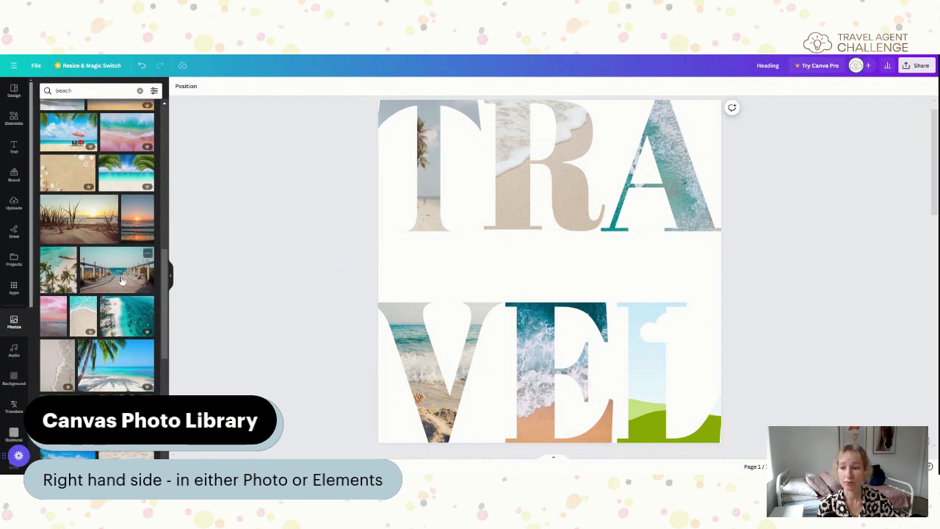
pyautogui.scroll(-5, 106, 294)
pyautogui.scroll(-1, 108, 342)
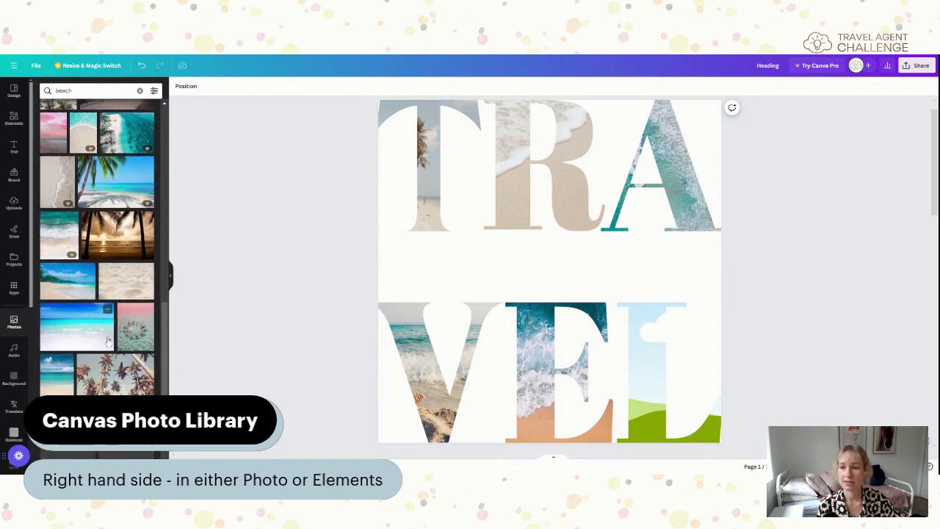
pyautogui.scroll(1, 110, 343)
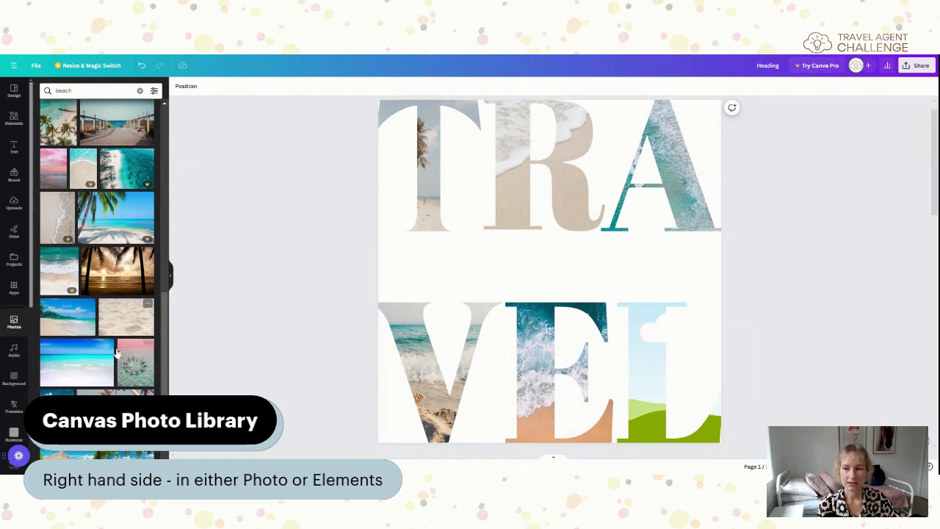
pyautogui.moveTo(129, 327); pyautogui.dragTo(659, 415)
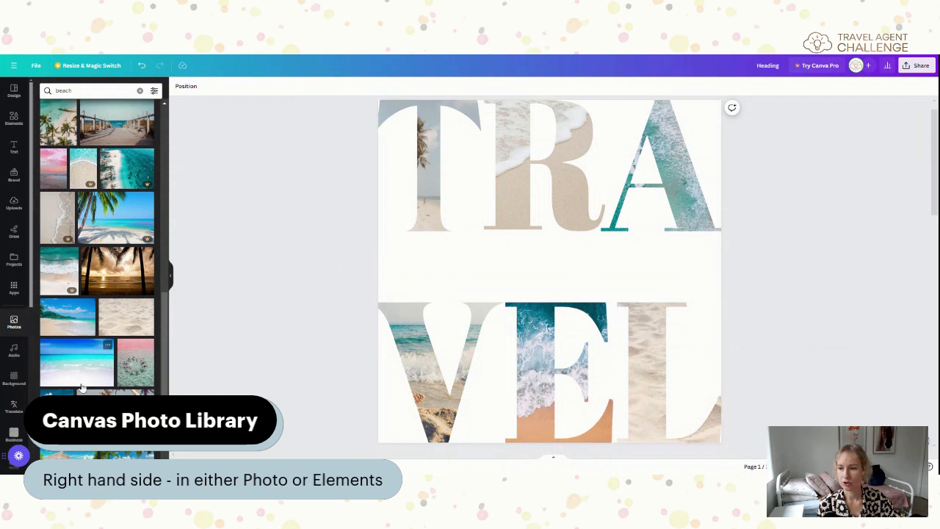
pyautogui.moveTo(81, 375); pyautogui.dragTo(709, 389)
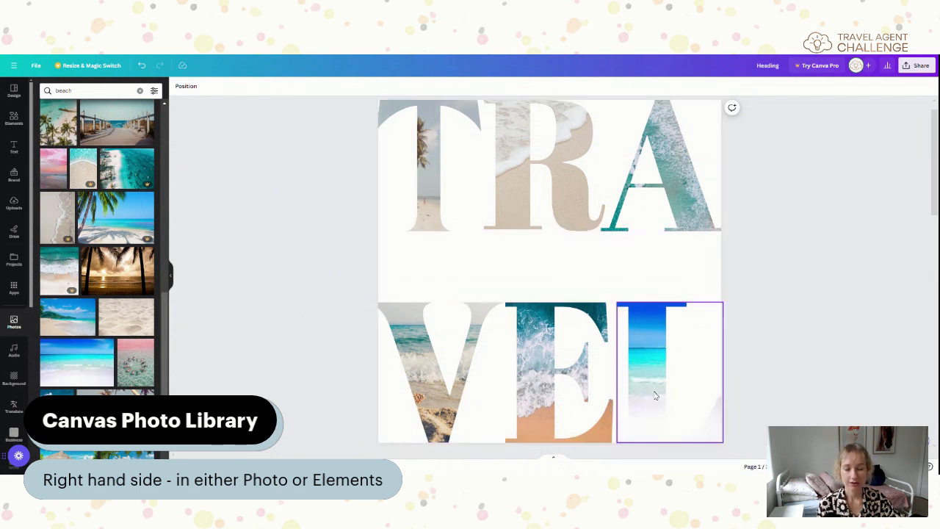
pyautogui.moveTo(127, 317); pyautogui.dragTo(652, 341)
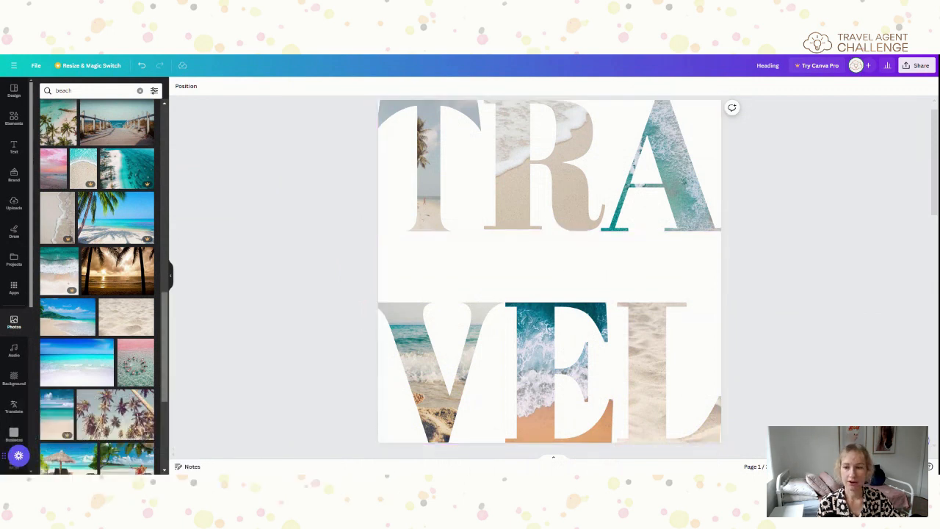
# Replace the photo in the E frame with the green sea and pink sunset sky photo.
pyautogui.scroll(-4, 83, 389)
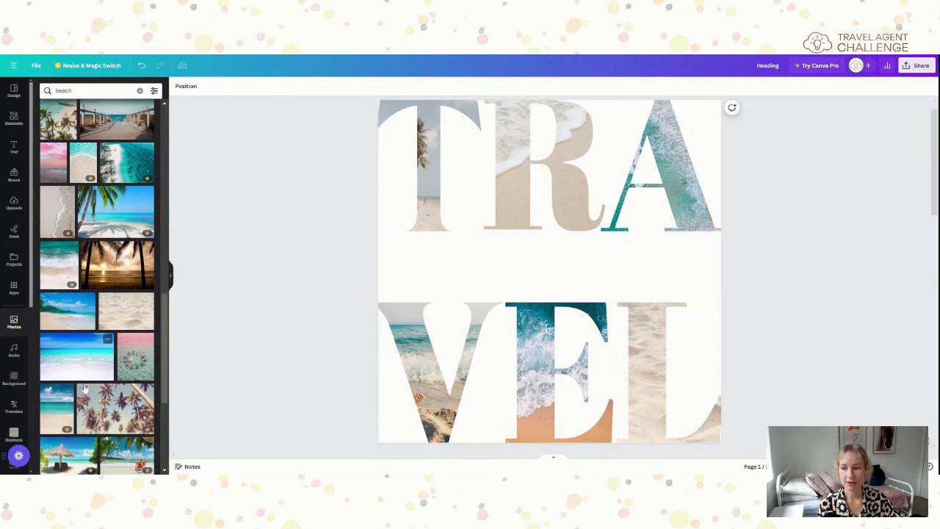
pyautogui.scroll(-2, 83, 388)
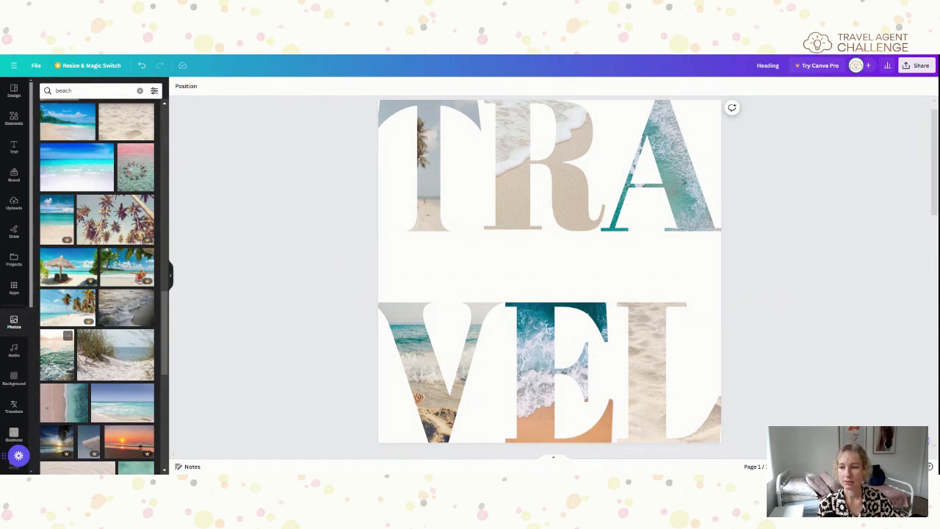
pyautogui.moveTo(63, 356); pyautogui.dragTo(558, 371)
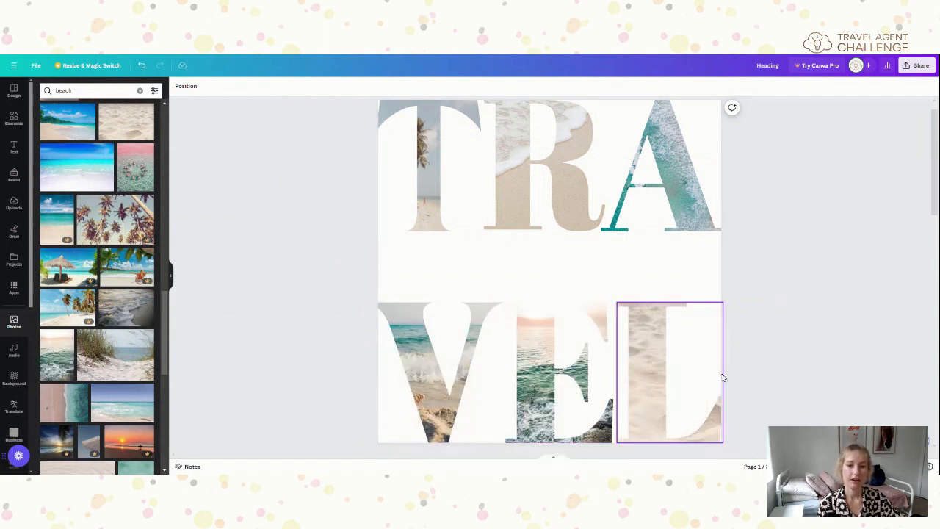
pyautogui.scroll(-1, 665, 379)
pyautogui.scroll(1, 672, 389)
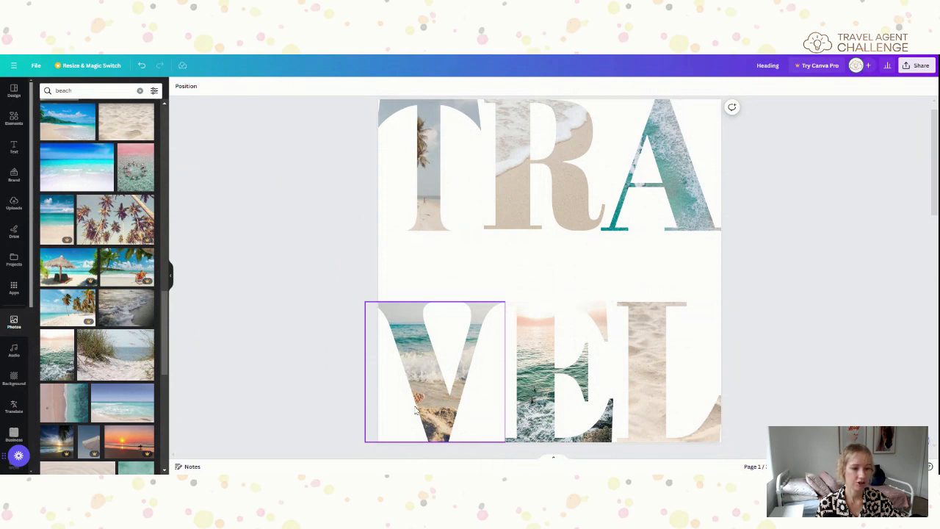
# Reposition the beach photo inside the V frame so the starfish sits within the lower part of the letter.
pyautogui.doubleClick(426, 400)
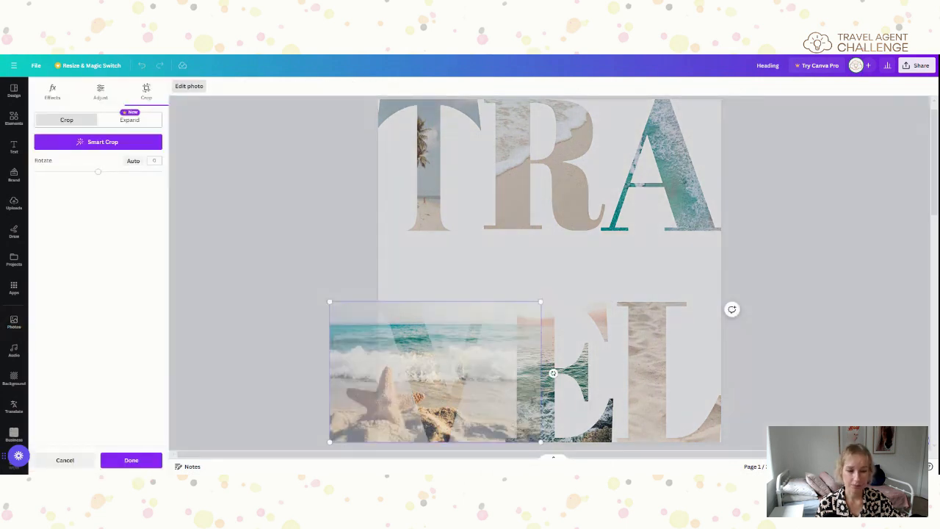
pyautogui.moveTo(429, 394); pyautogui.dragTo(470, 393)
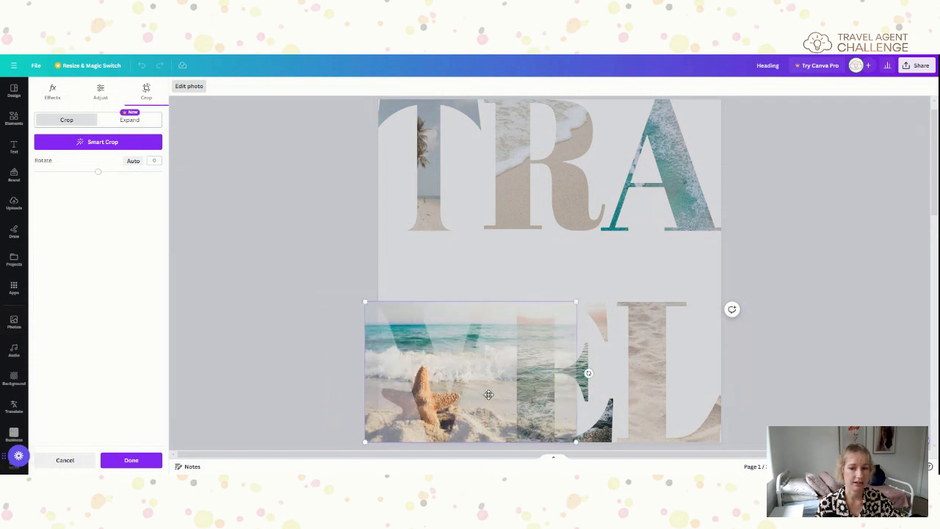
pyautogui.click(307, 354)
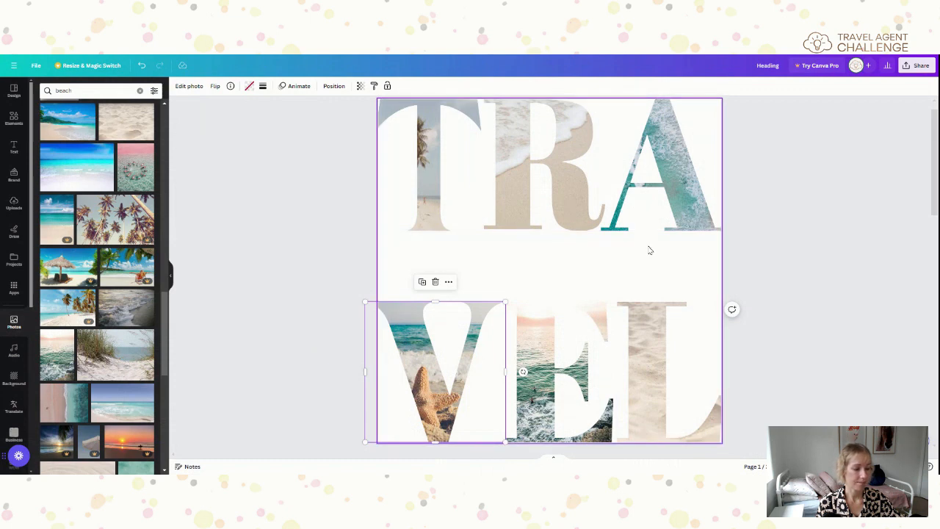
pyautogui.click(619, 264)
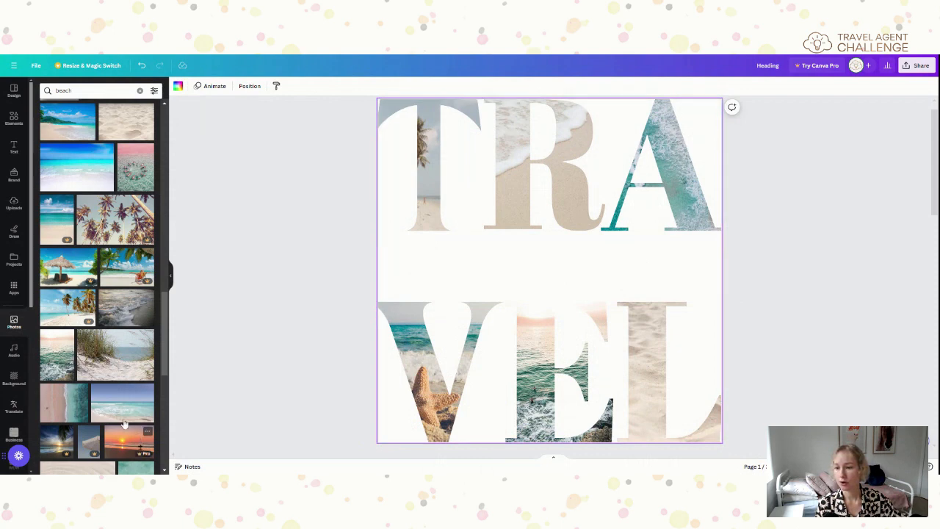
# Add the muted beige ocean wave photo from the beach results so it covers the whole page.
pyautogui.scroll(-2, 110, 432)
pyautogui.scroll(3, 118, 377)
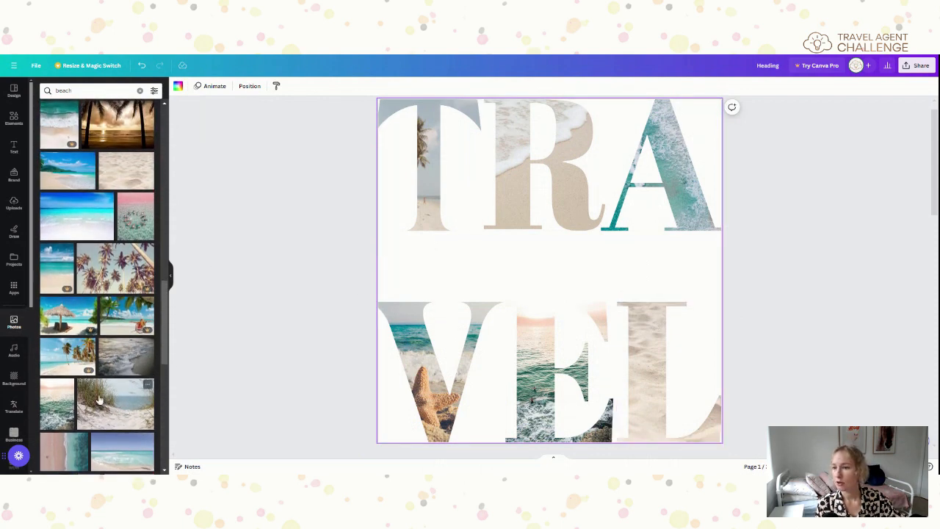
pyautogui.scroll(-3, 90, 440)
pyautogui.scroll(-6, 89, 441)
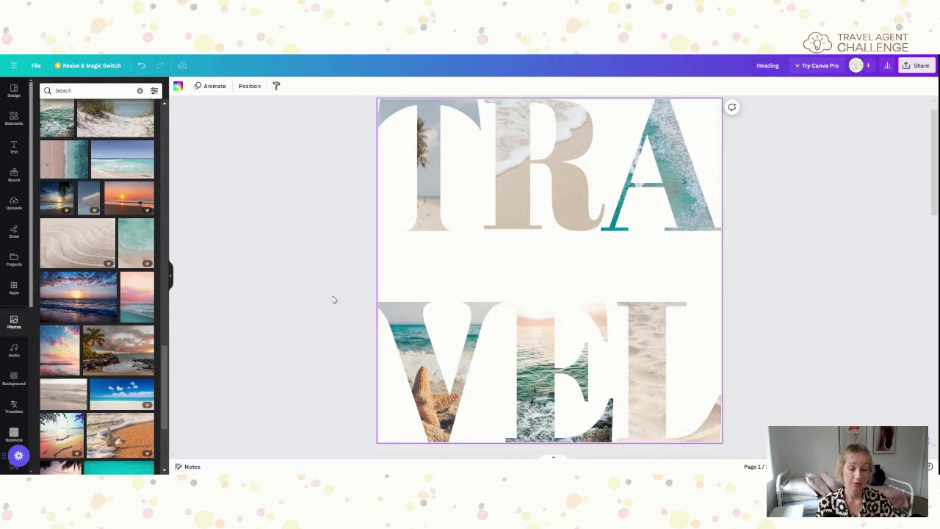
pyautogui.moveTo(67, 396); pyautogui.dragTo(455, 257)
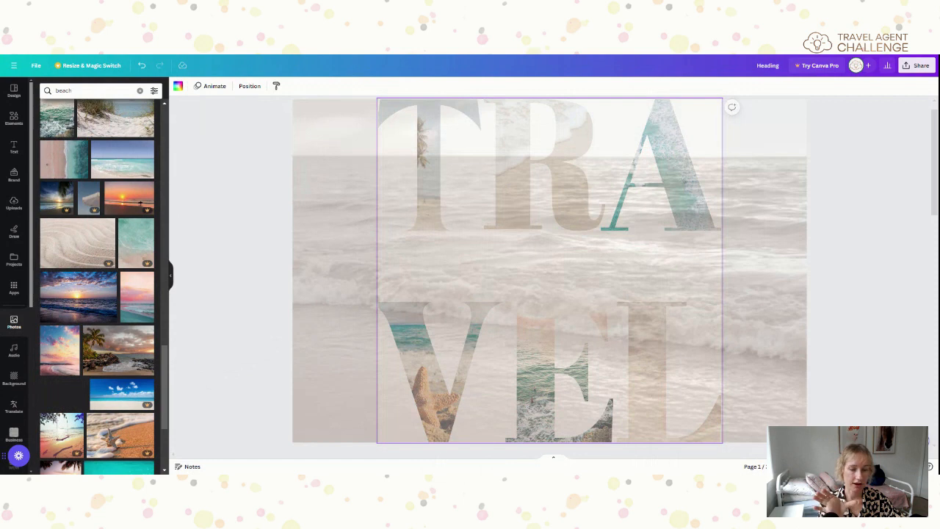
pyautogui.moveTo(455, 257); pyautogui.dragTo(413, 269)
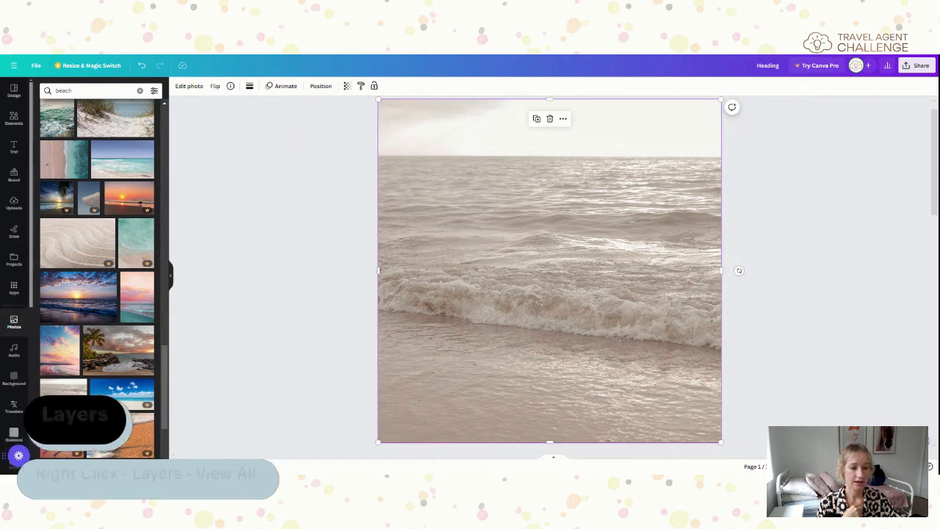
# Show the page's layers and move the wave photo beneath all the letter frames, just above the page background.
pyautogui.rightClick(619, 344)
pyautogui.moveTo(669, 346)
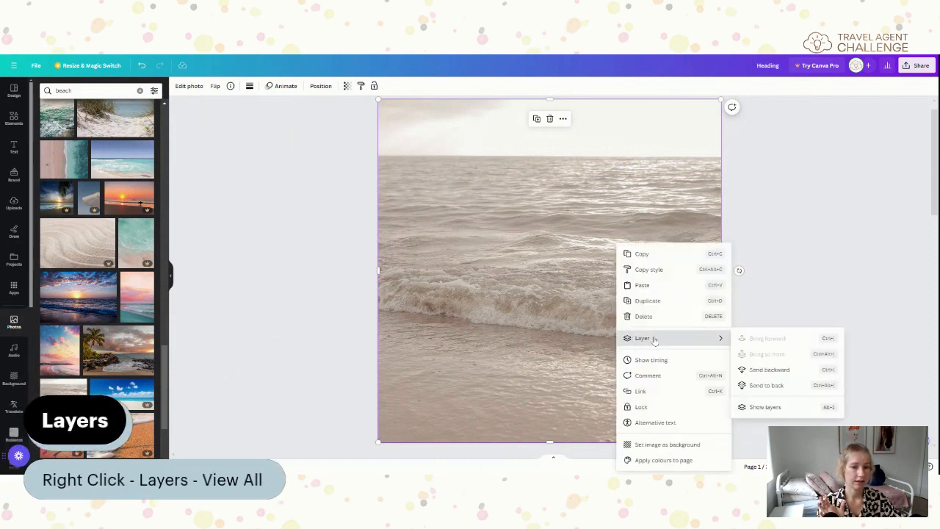
pyautogui.click(768, 408)
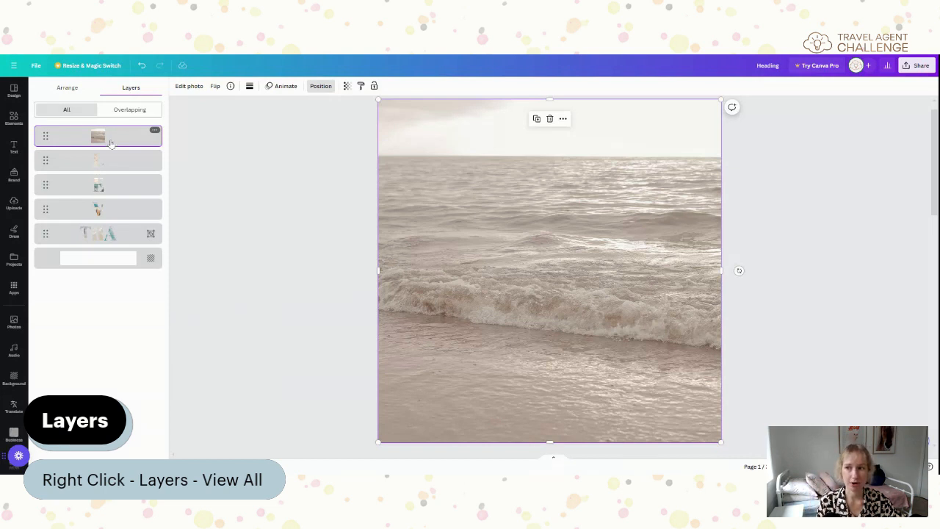
pyautogui.moveTo(112, 143); pyautogui.dragTo(111, 245)
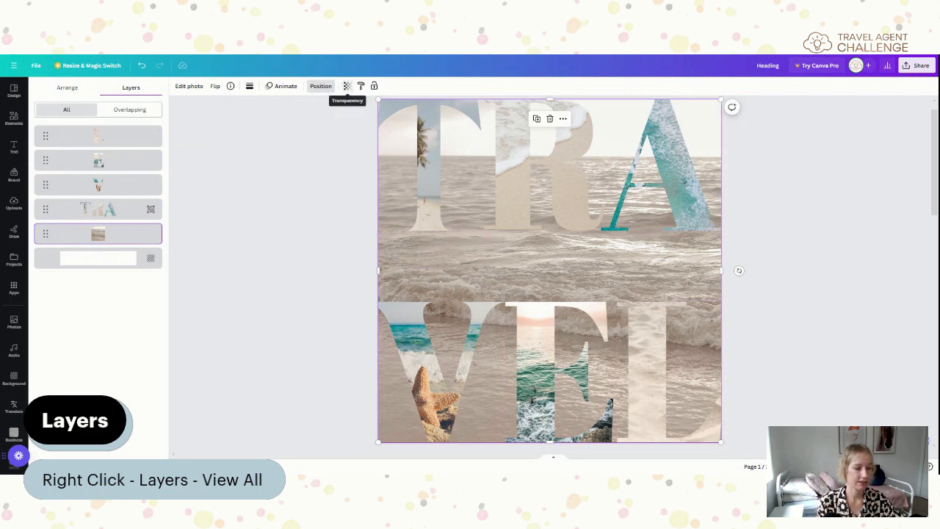
# Set the wave photo's transparency to 11.
pyautogui.click(347, 87)
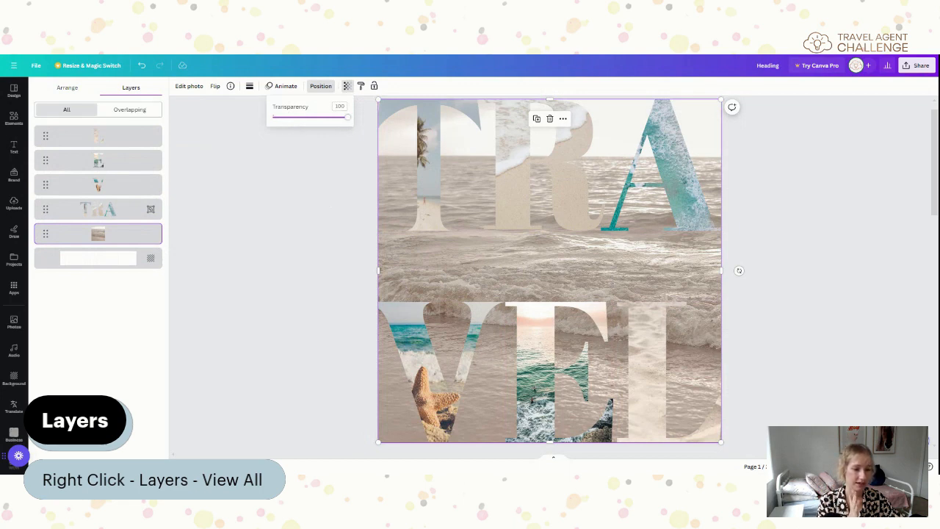
pyautogui.moveTo(347, 116); pyautogui.dragTo(282, 124)
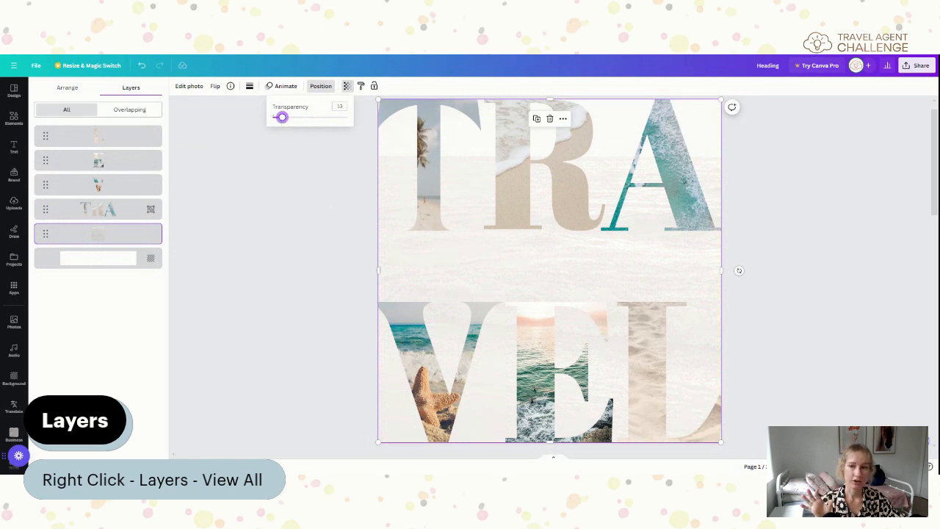
pyautogui.moveTo(283, 118); pyautogui.dragTo(280, 118)
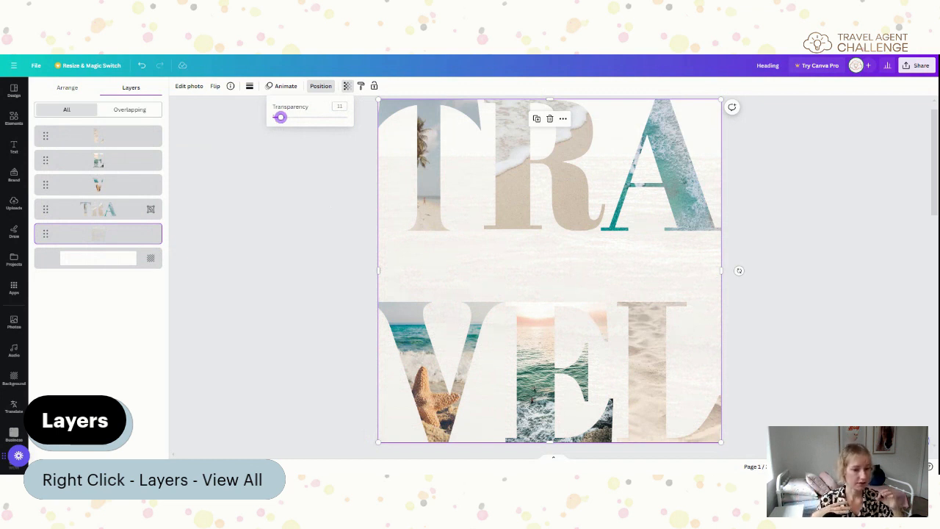
pyautogui.click(336, 198)
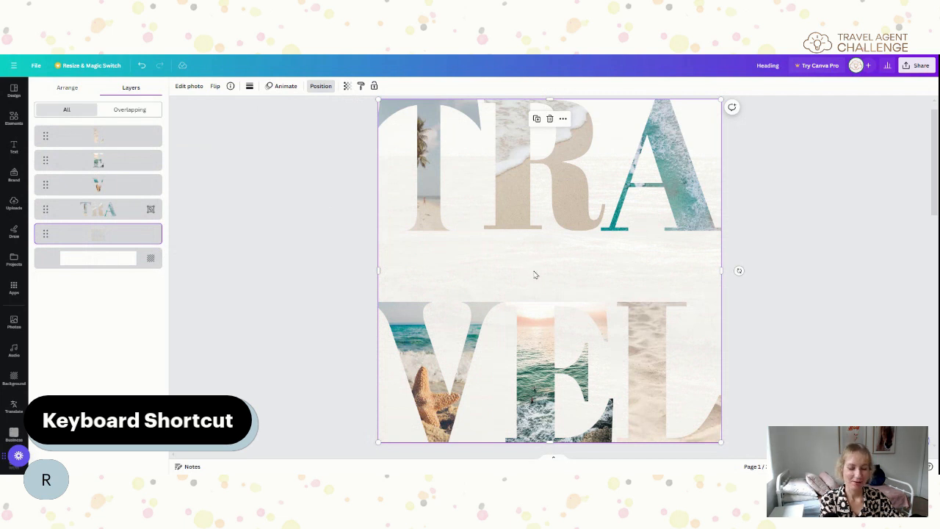
# Add a rectangle and stretch it into a full-width band reaching from the middle of TRA to the middle of VEL.
pyautogui.press('r')
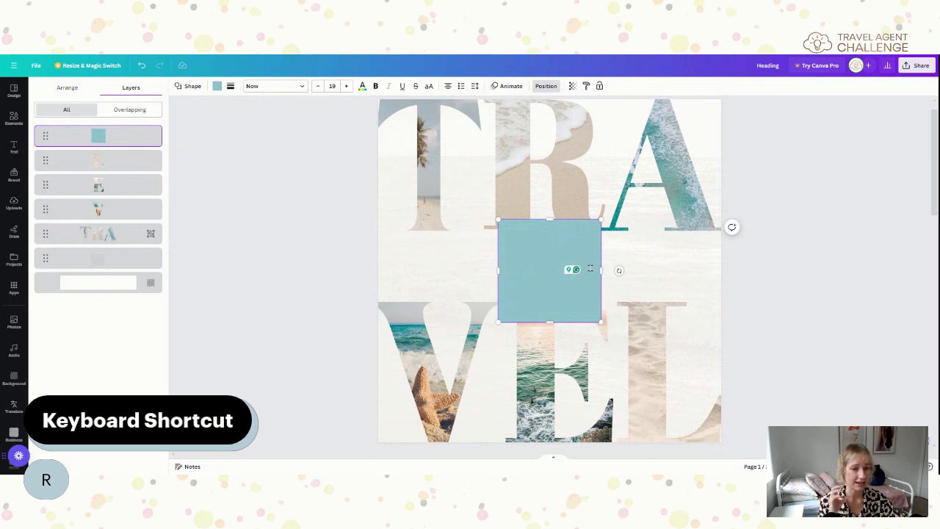
pyautogui.moveTo(601, 271); pyautogui.dragTo(725, 271)
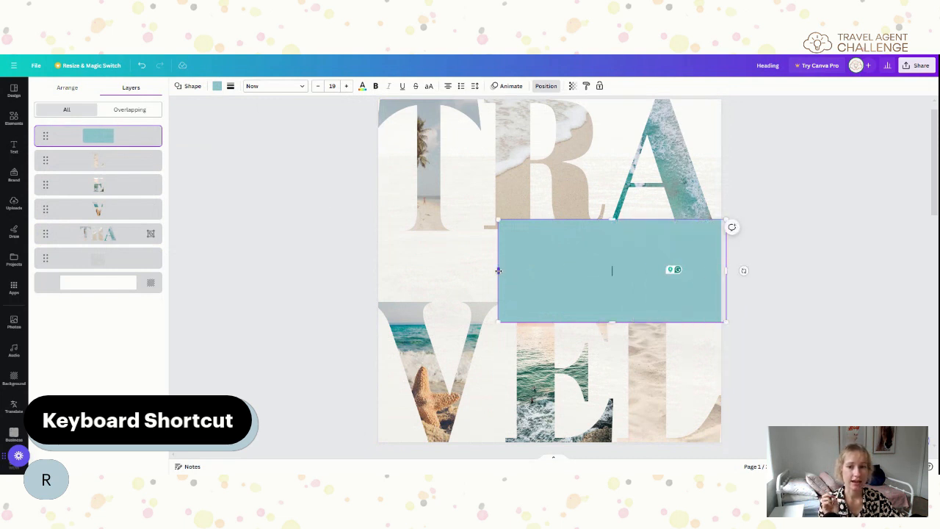
pyautogui.moveTo(498, 270); pyautogui.dragTo(376, 270)
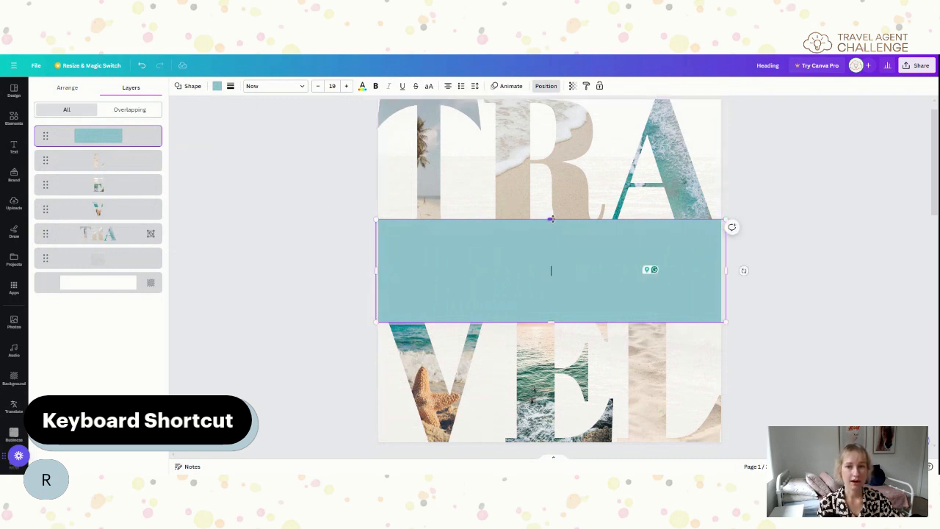
pyautogui.moveTo(551, 218); pyautogui.dragTo(564, 162)
pyautogui.moveTo(564, 173); pyautogui.dragTo(567, 186)
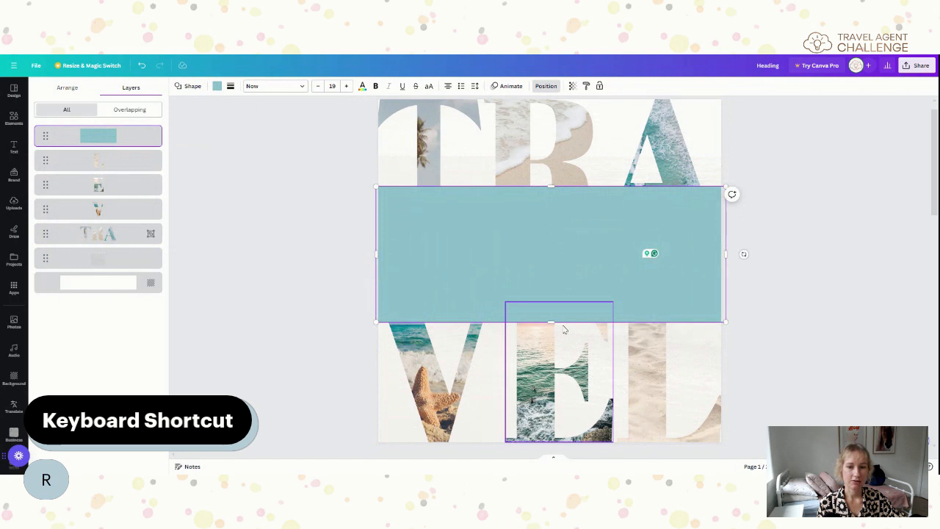
pyautogui.moveTo(551, 322); pyautogui.dragTo(552, 367)
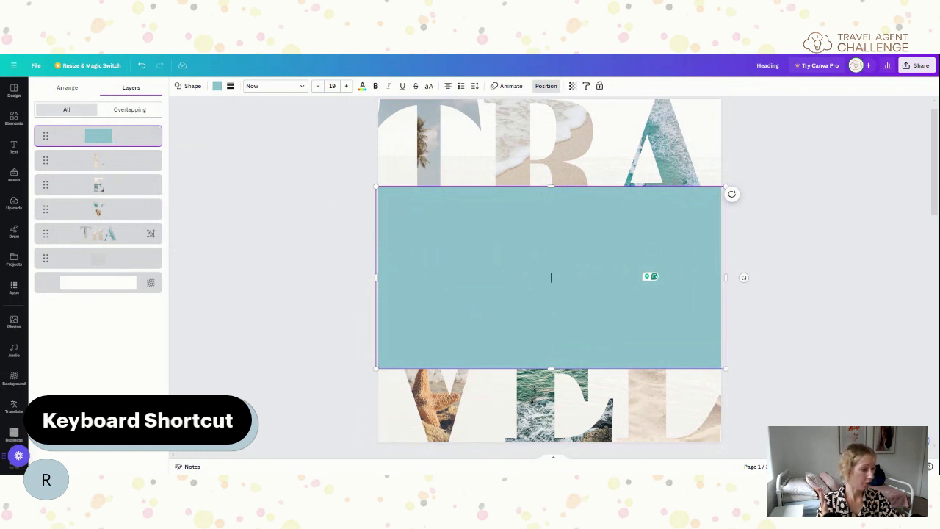
# Move the teal rectangle's layer beneath the letter frames and directly above the faded wave photo.
pyautogui.press('Escape')
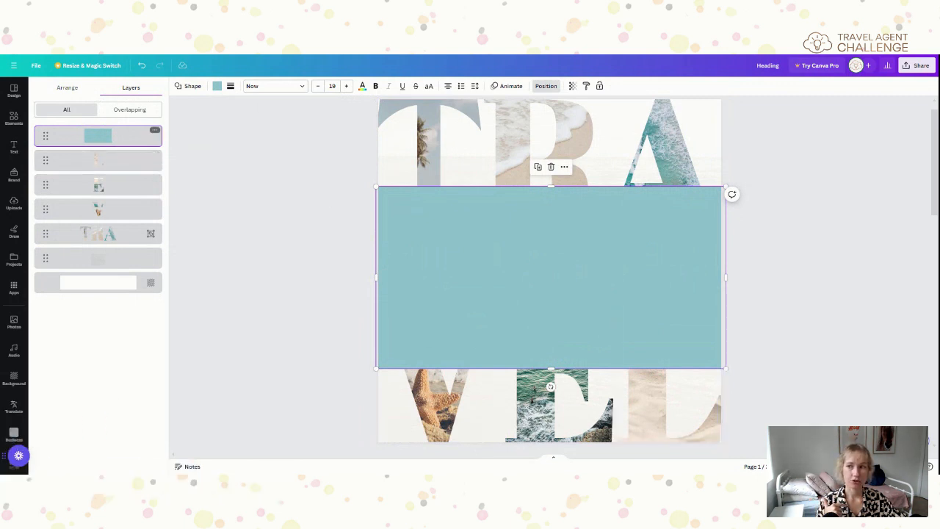
pyautogui.moveTo(98, 136); pyautogui.dragTo(95, 242)
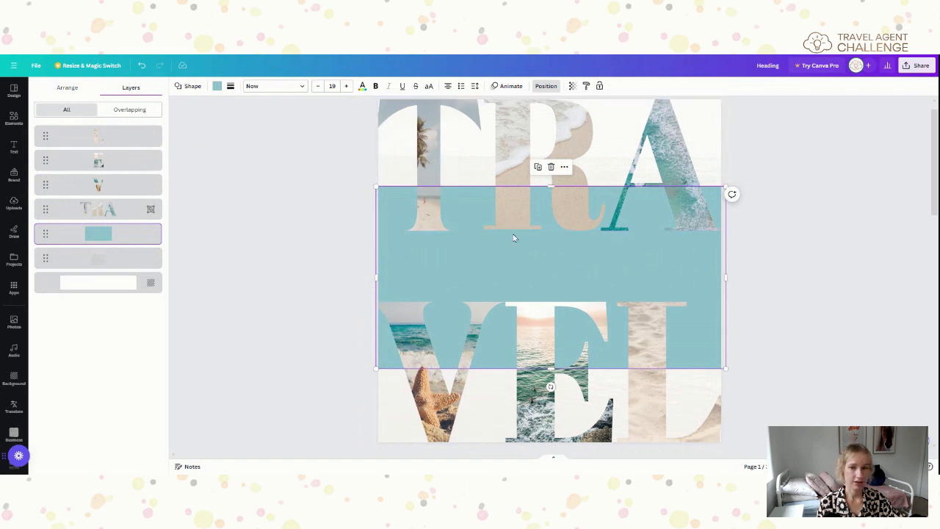
# Fade the teal rectangle band behind the letters by setting its transparency to 36.
pyautogui.click(685, 276)
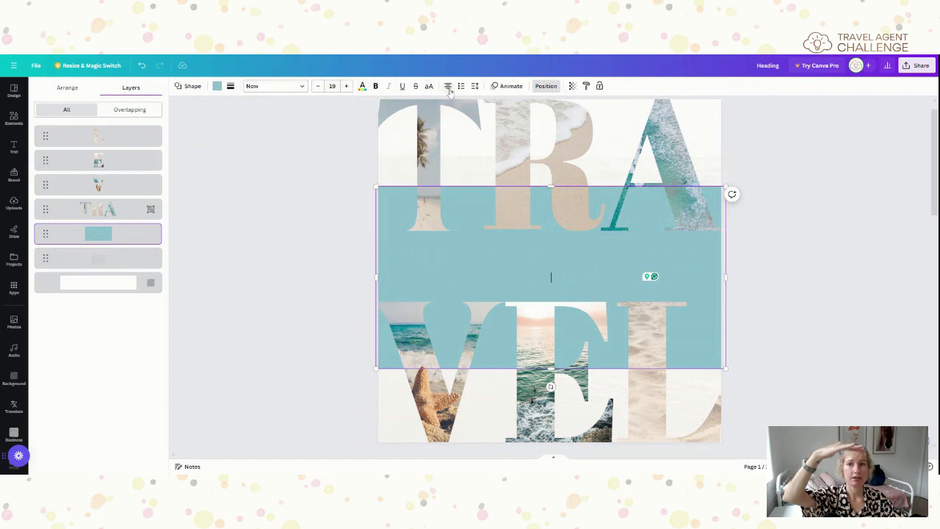
pyautogui.click(574, 89)
pyautogui.moveTo(573, 116); pyautogui.dragTo(521, 125)
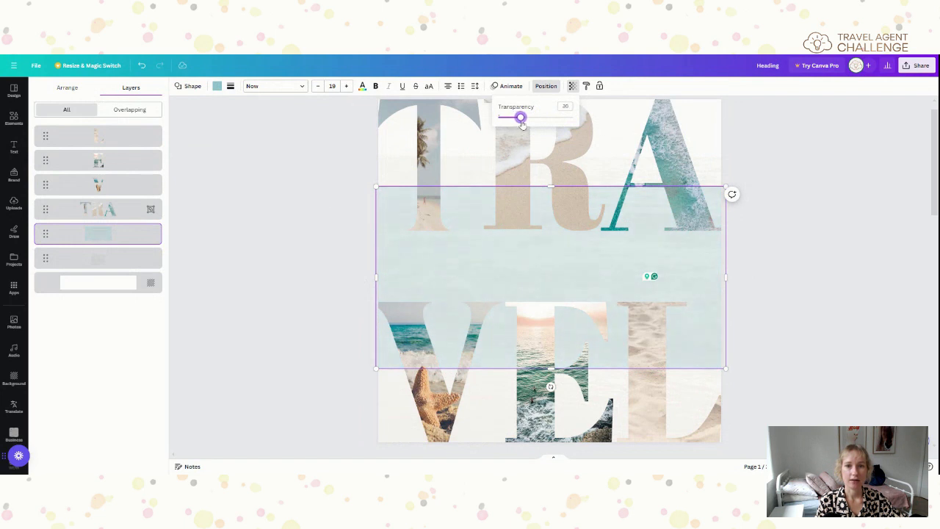
pyautogui.click(779, 302)
pyautogui.click(774, 330)
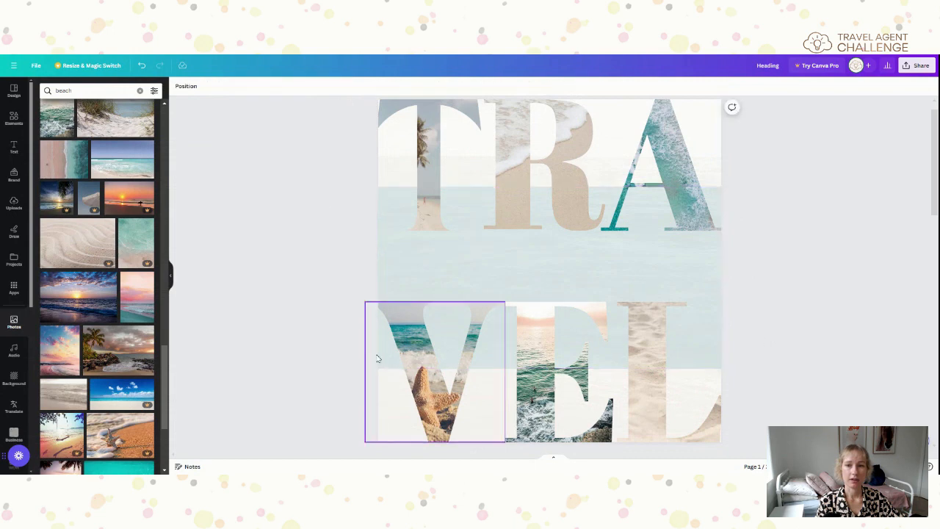
pyautogui.click(170, 279)
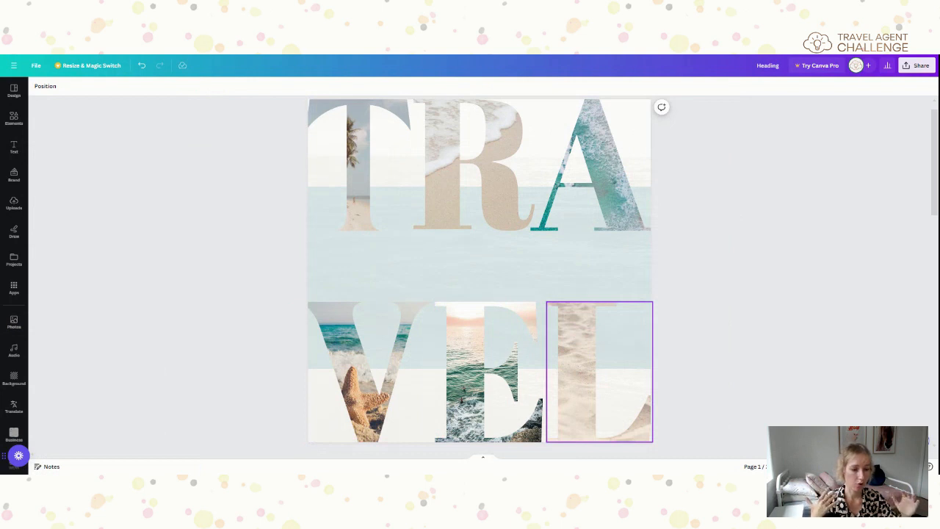
# Recolour the rectangle band with the light beige sand tone from the third row of photo colours.
pyautogui.click(533, 274)
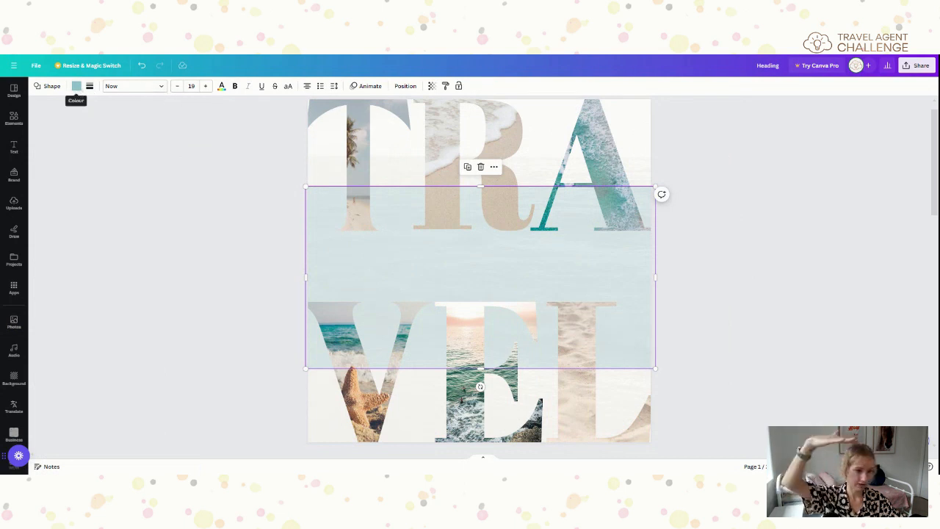
pyautogui.click(76, 86)
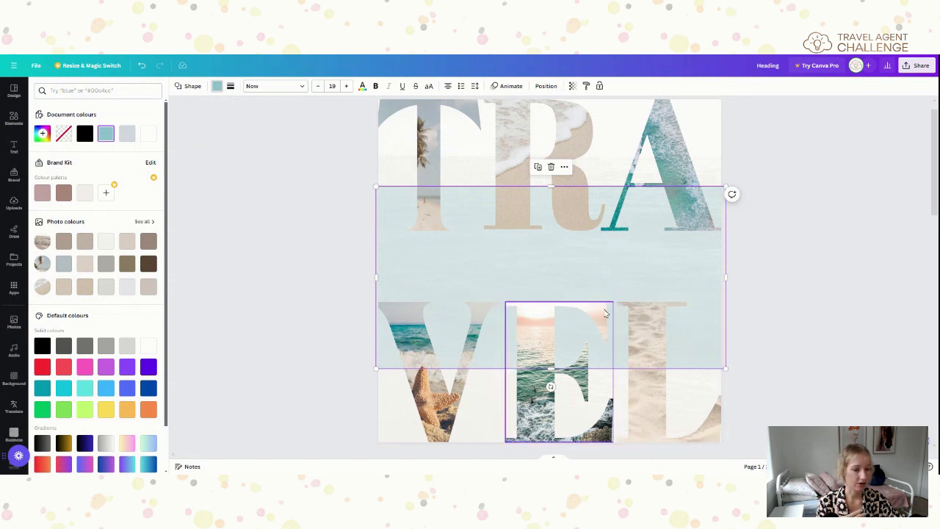
pyautogui.click(63, 287)
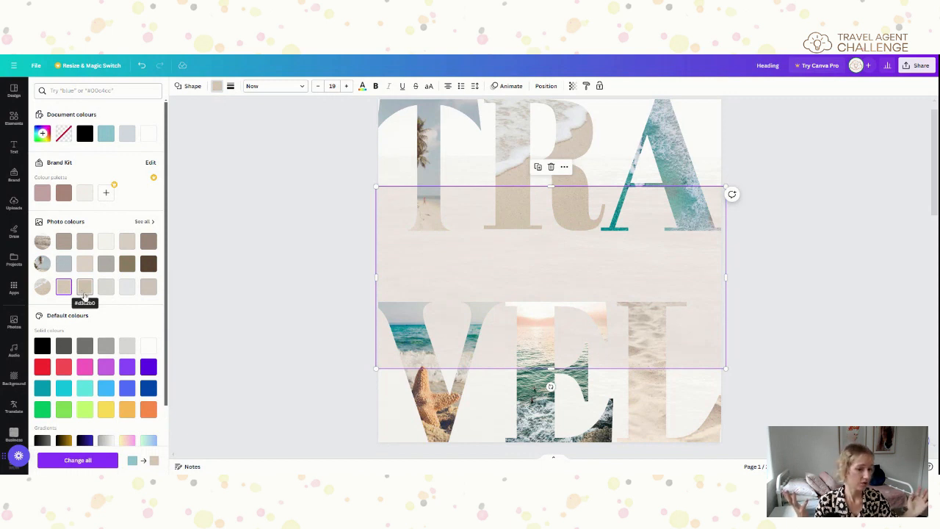
pyautogui.click(304, 285)
pyautogui.click(250, 294)
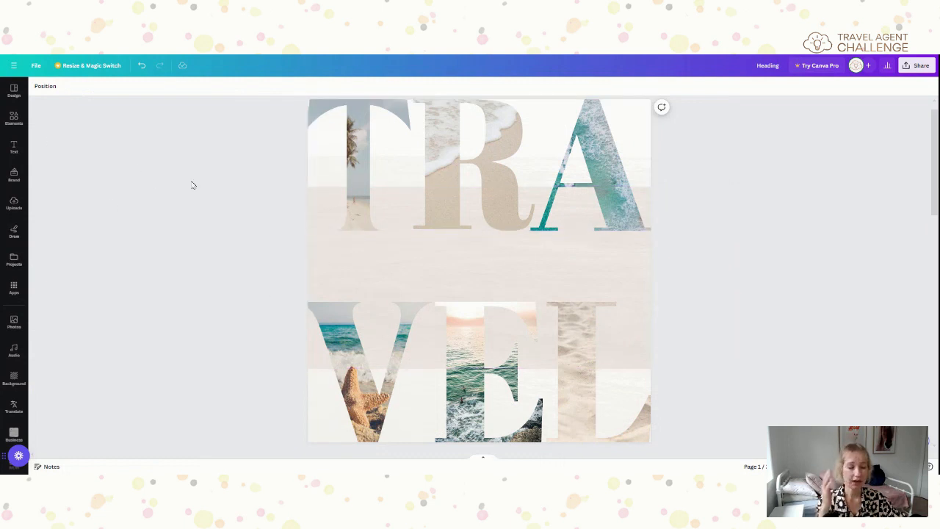
# Add a heading reading "Example Travel" in the gap between TRA and VEL.
pyautogui.click(13, 150)
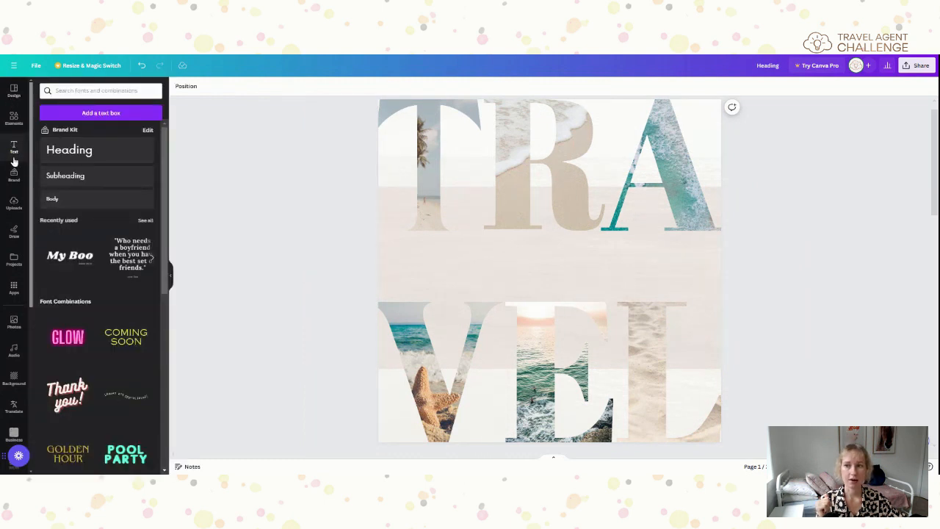
pyautogui.click(81, 157)
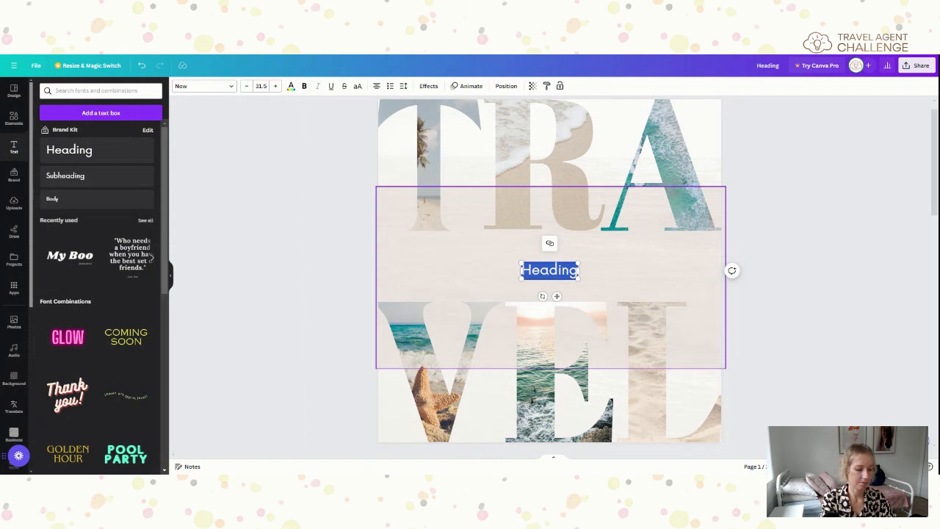
pyautogui.write('Example')
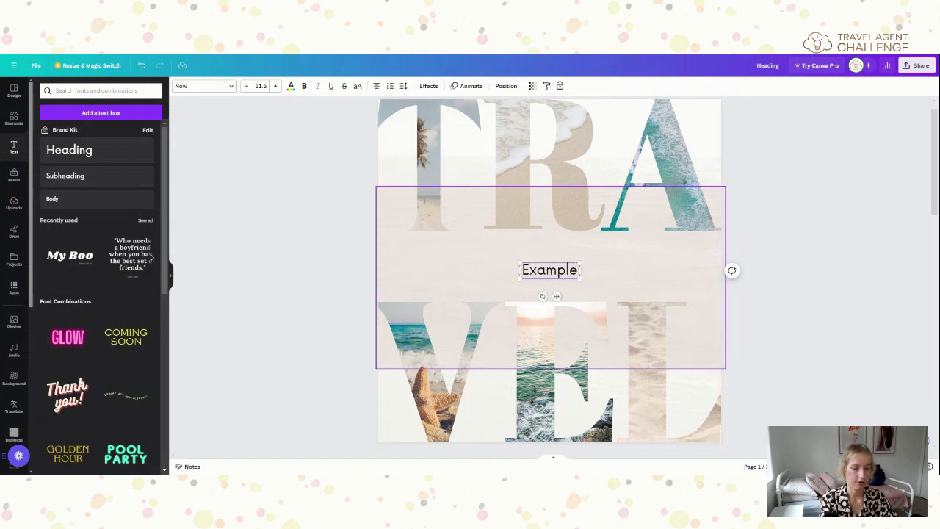
pyautogui.write(' Travel')
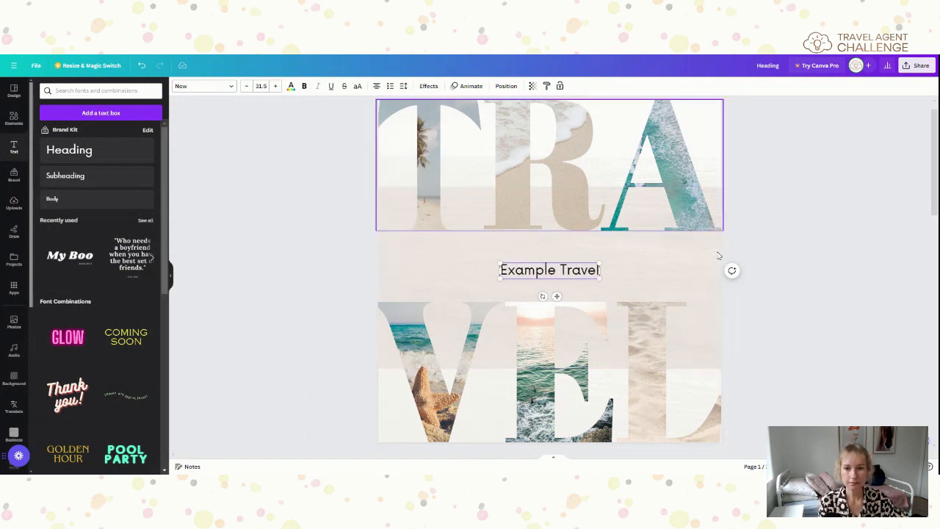
pyautogui.click(661, 284)
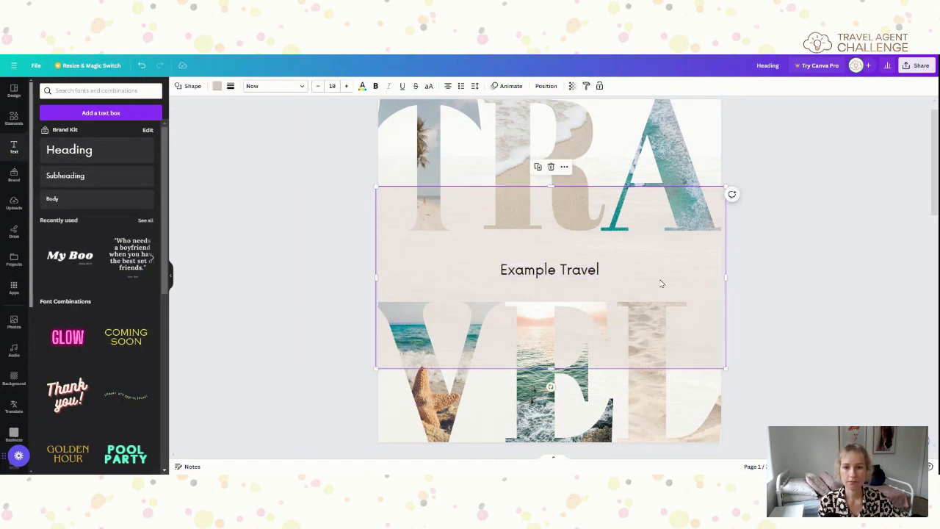
# Browse the handwriting fonts and set the "Example Travel" heading in Brittany.
pyautogui.click(537, 272)
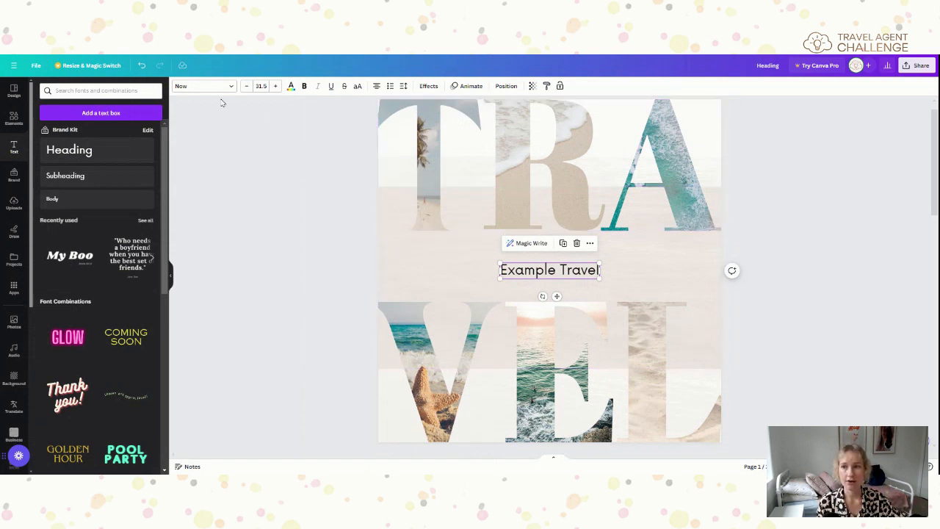
pyautogui.click(170, 279)
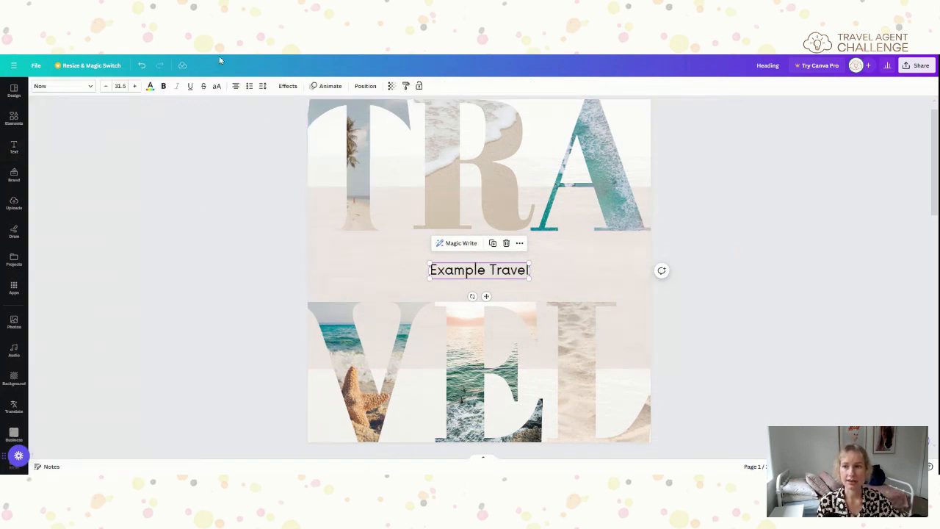
pyautogui.click(91, 86)
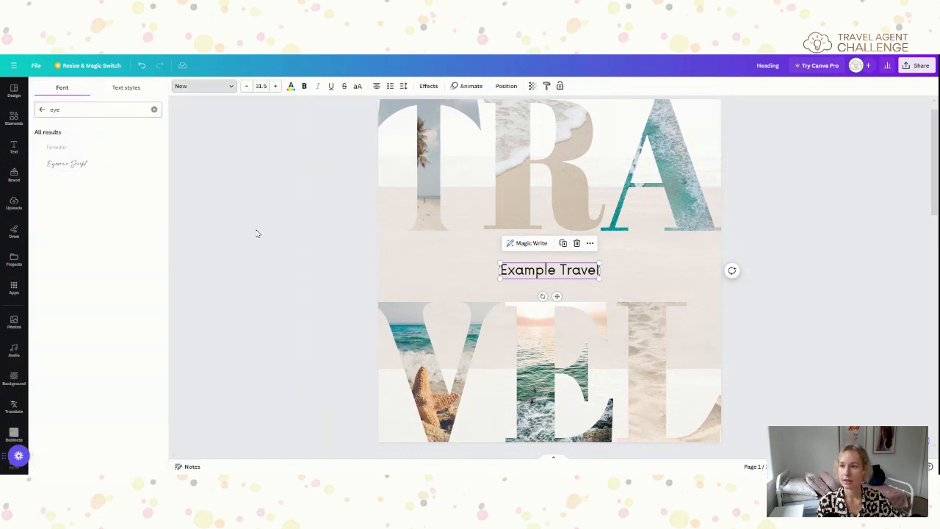
pyautogui.click(155, 110)
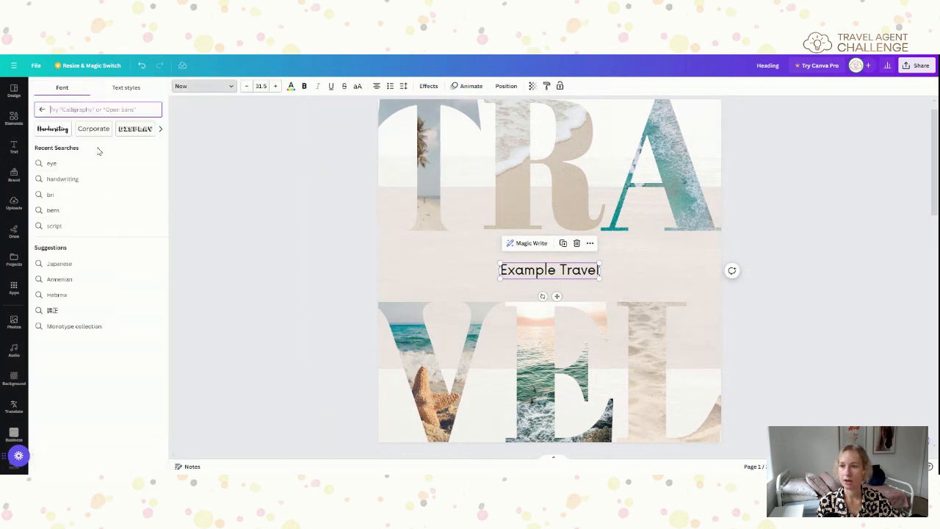
pyautogui.click(37, 110)
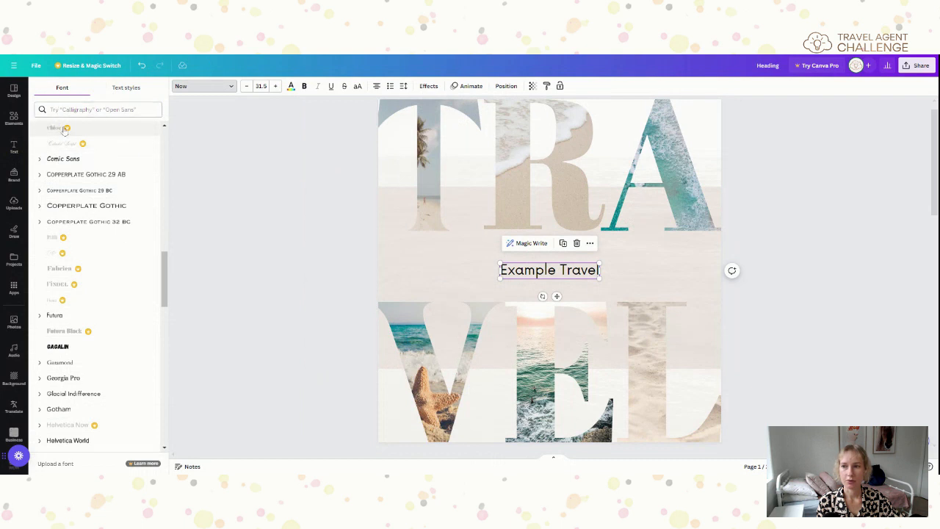
pyautogui.scroll(5, 73, 147)
pyautogui.moveTo(163, 244); pyautogui.dragTo(167, 147)
pyautogui.click(165, 127)
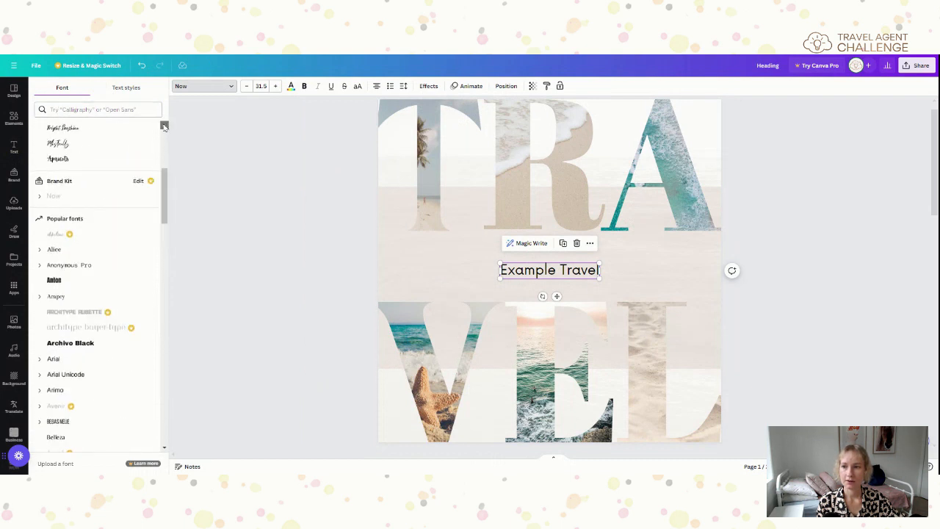
pyautogui.click(164, 128)
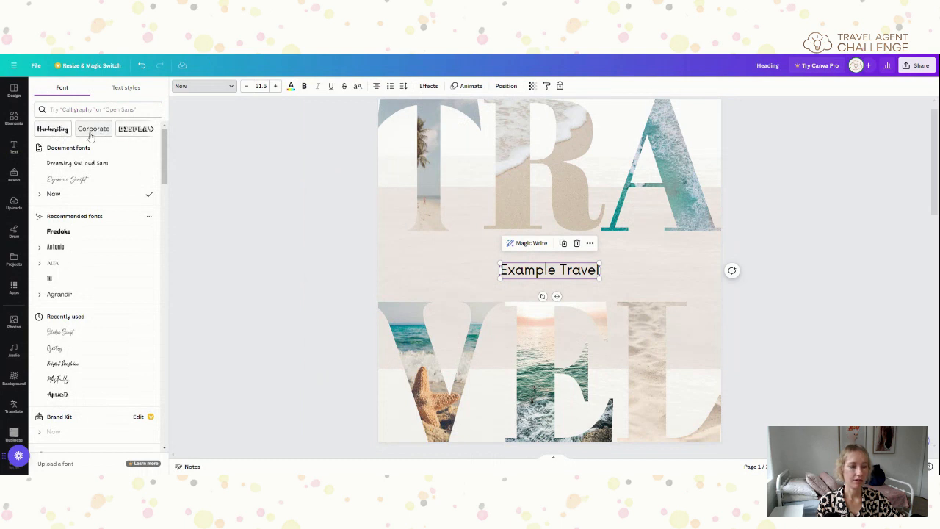
pyautogui.click(51, 132)
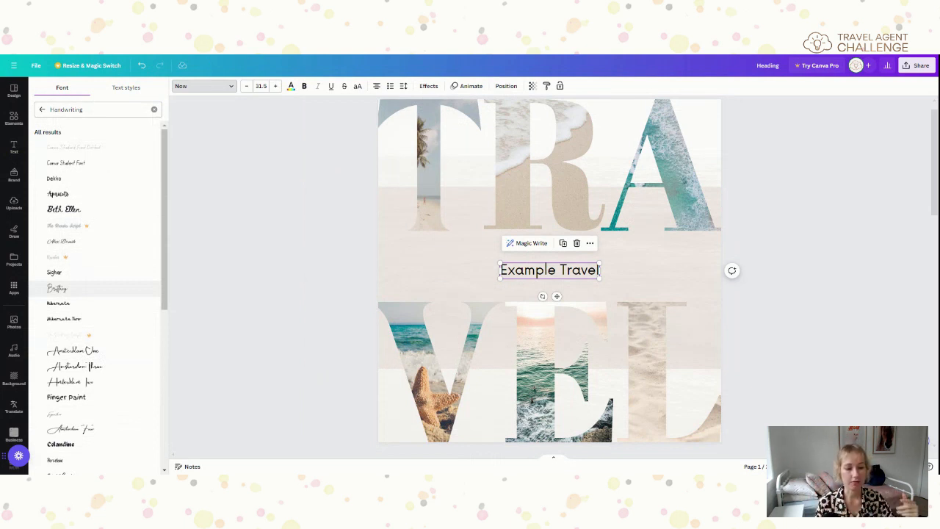
pyautogui.click(59, 289)
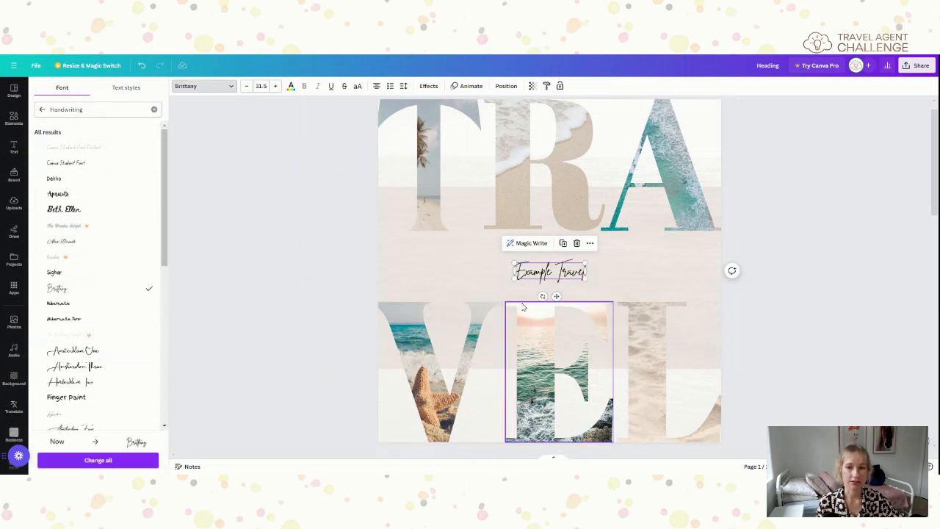
# Enlarge the "Example Travel" text to size 71 and nudge it slightly upward between the two letter rows.
pyautogui.moveTo(512, 263); pyautogui.dragTo(472, 252)
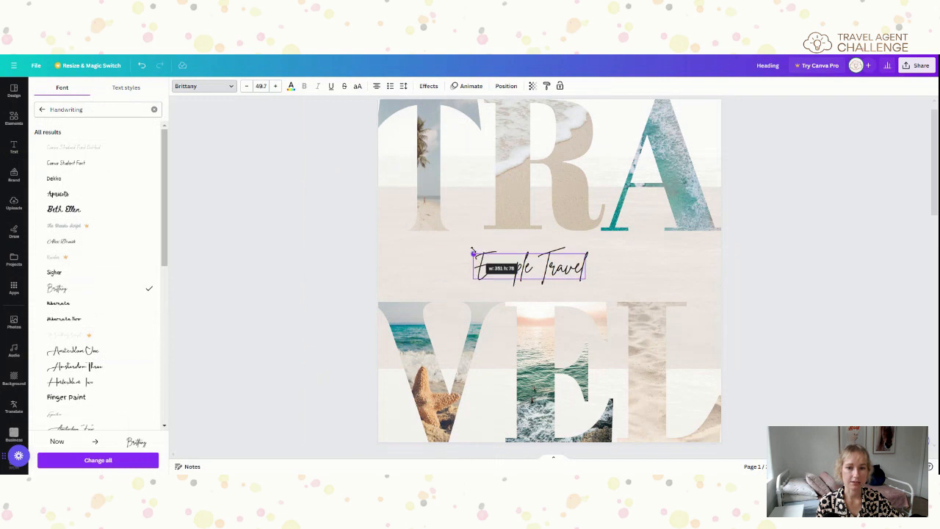
pyautogui.moveTo(585, 277); pyautogui.dragTo(625, 294)
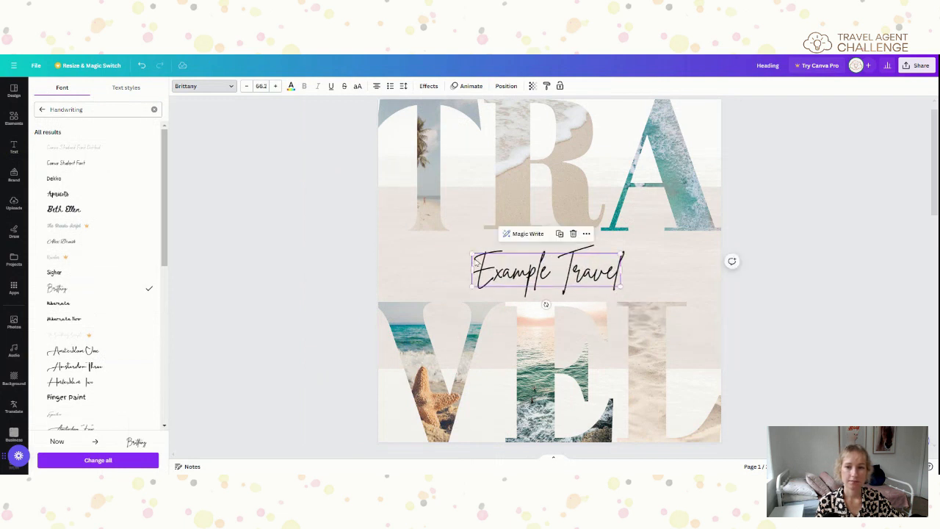
pyautogui.moveTo(471, 253); pyautogui.dragTo(463, 251)
pyautogui.click(329, 275)
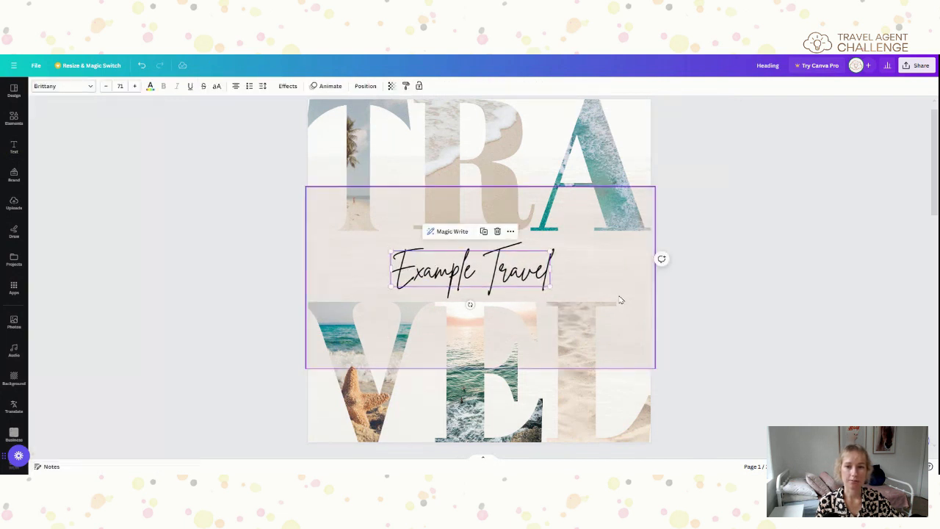
pyautogui.click(507, 279)
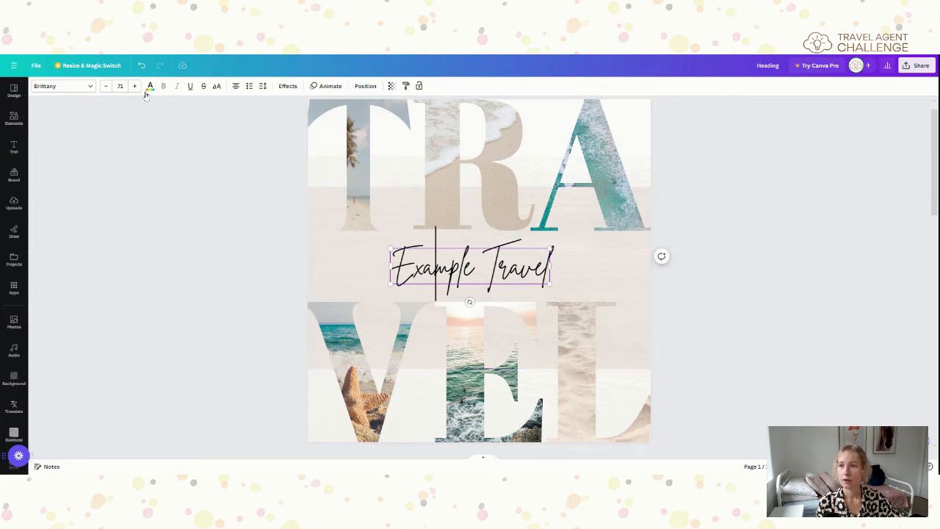
pyautogui.click(286, 266)
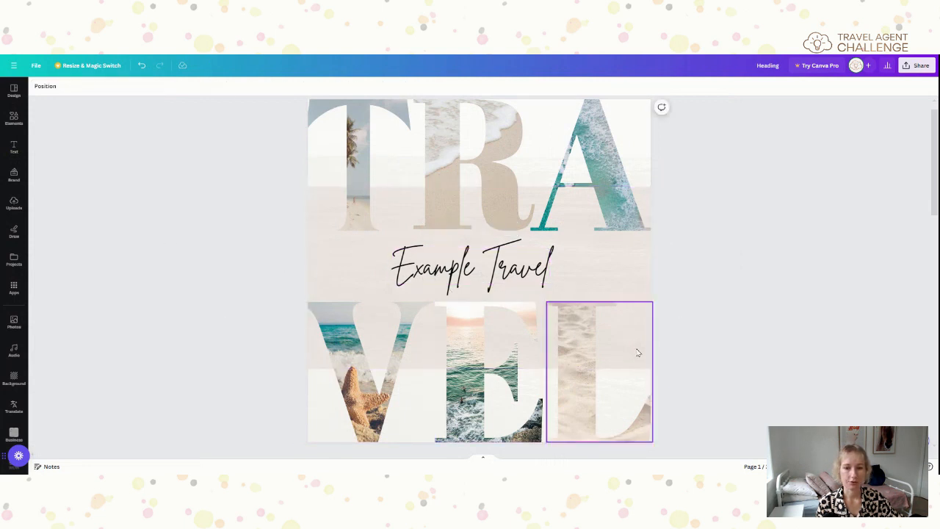
# Check the name placement on the CRUISE page and move this page's "Example Travel" text to the right side between TRA and VEL.
pyautogui.scroll(-3, 638, 353)
pyautogui.scroll(-5, 639, 354)
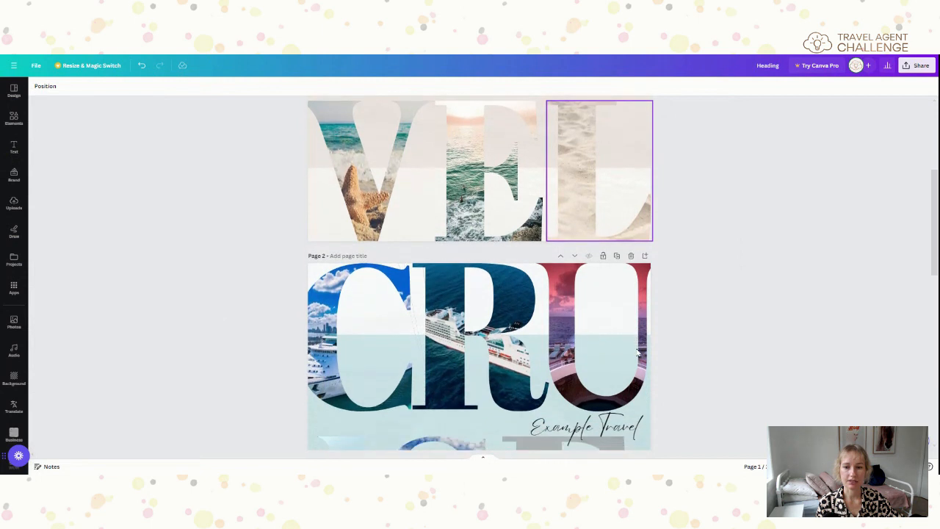
pyautogui.scroll(-2, 615, 421)
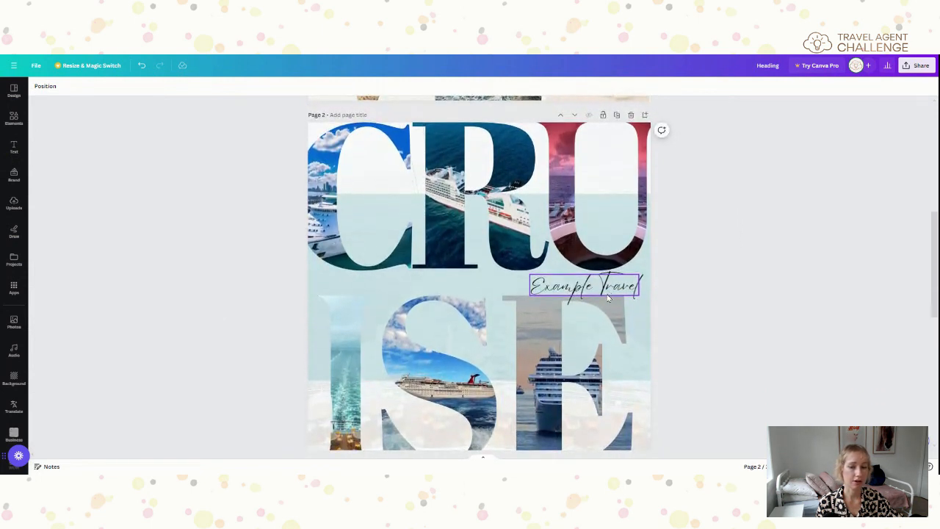
pyautogui.scroll(6, 610, 295)
pyautogui.scroll(1, 606, 296)
pyautogui.click(502, 272)
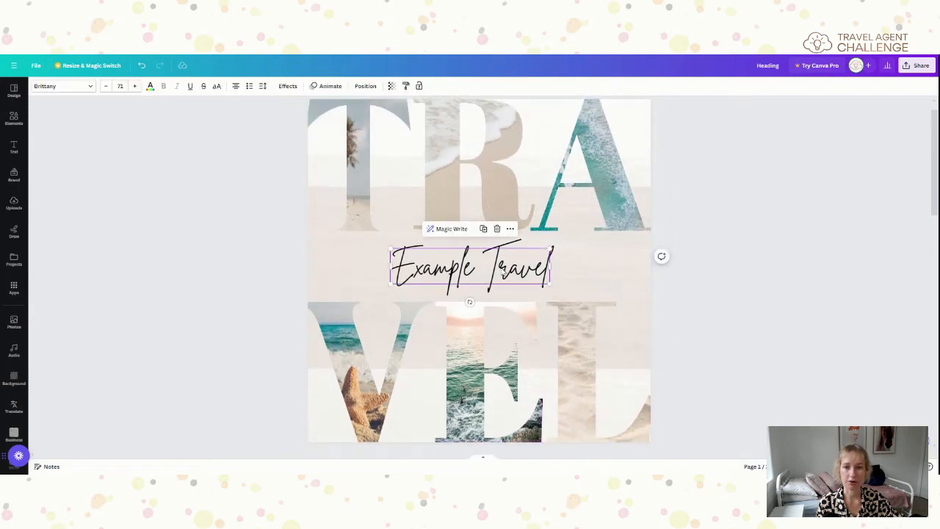
pyautogui.moveTo(502, 272); pyautogui.dragTo(583, 273)
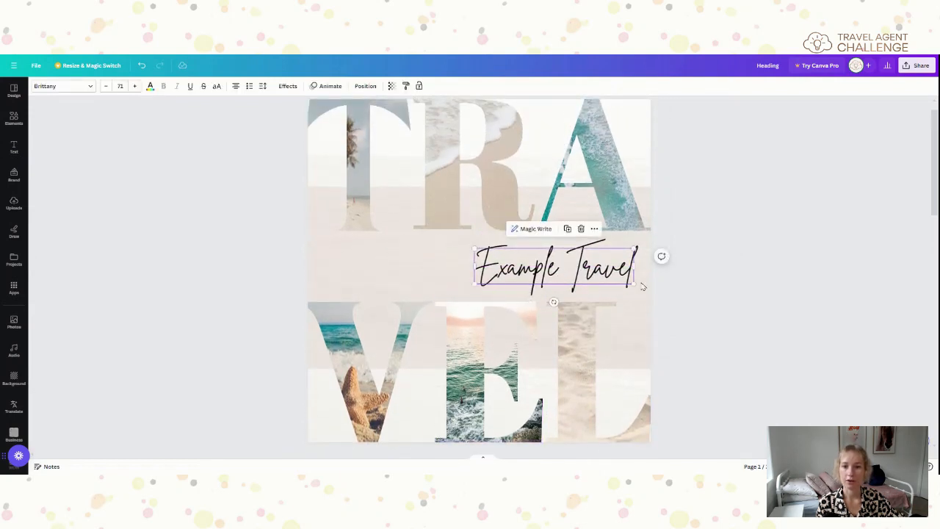
pyautogui.click(688, 293)
# Try dark brown on the "Example Travel" text, but settle on the grey-blue photo colour #b6c3c7.
pyautogui.click(538, 269)
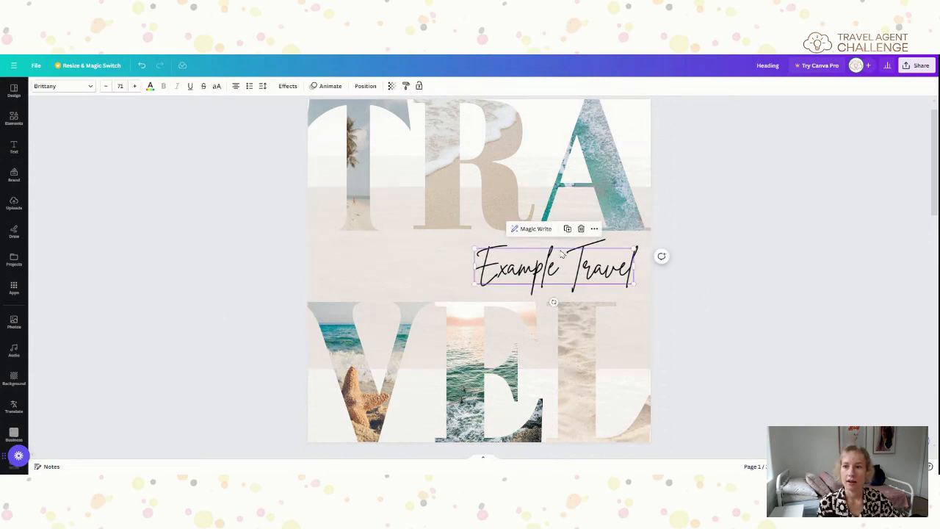
pyautogui.click(150, 88)
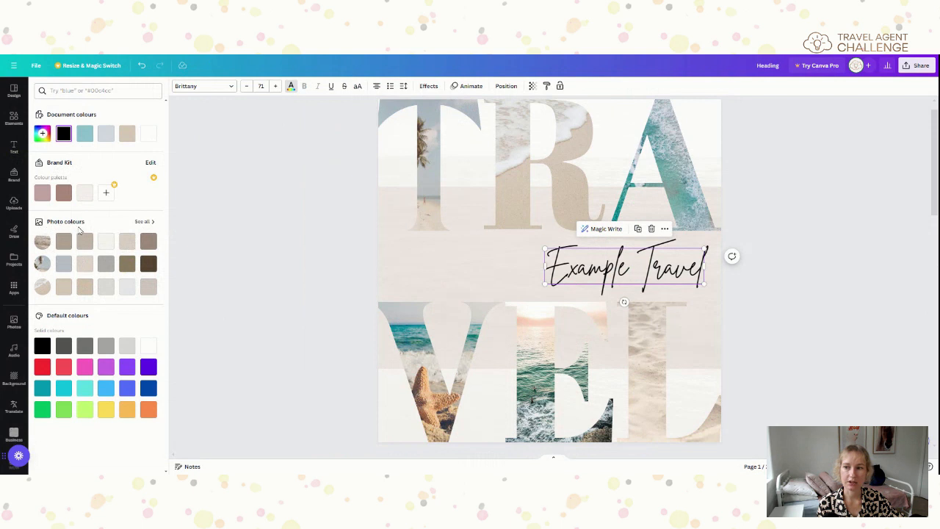
pyautogui.click(148, 268)
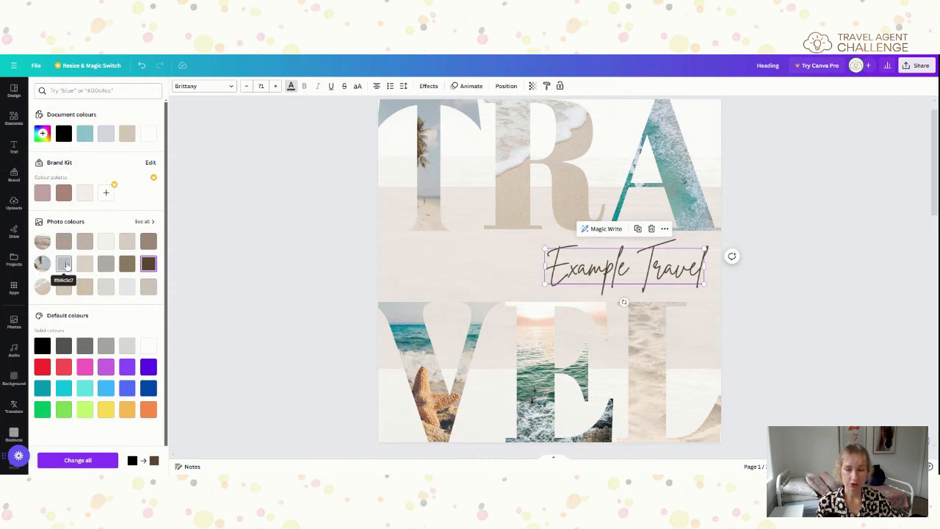
pyautogui.click(63, 265)
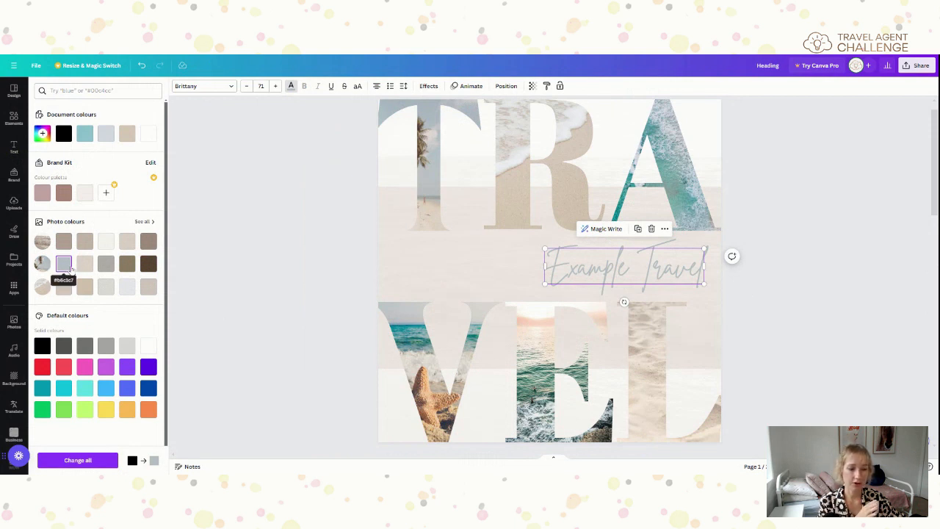
# Darken the "Example Travel" text to the custom slate blue #65818F and deselect it.
pyautogui.click(43, 133)
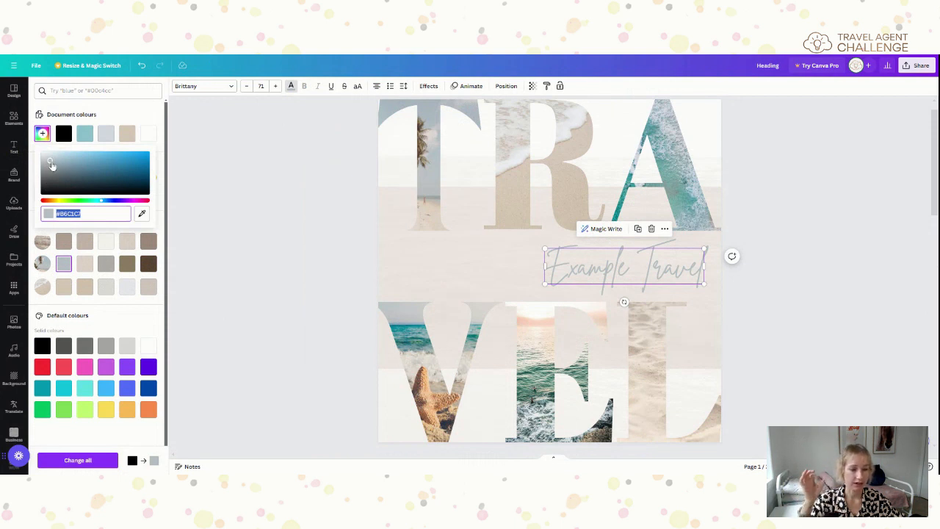
pyautogui.moveTo(51, 165); pyautogui.dragTo(72, 170)
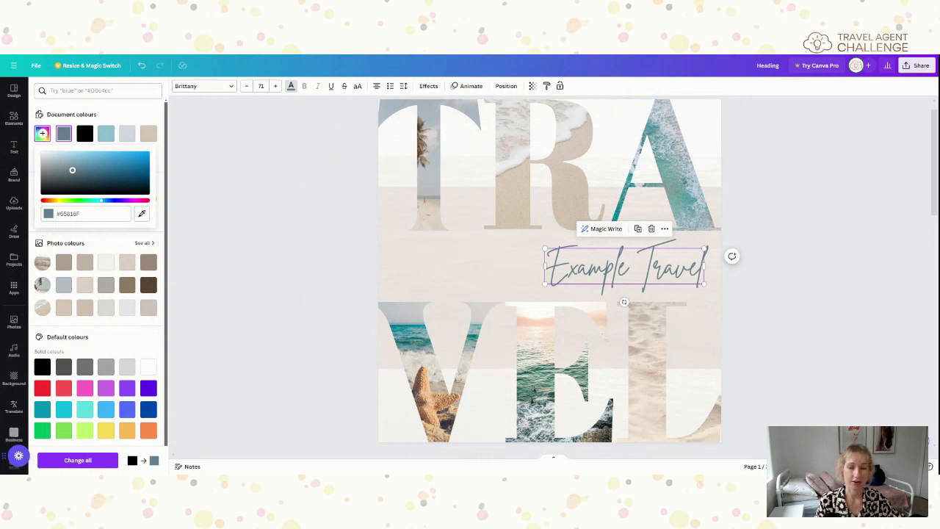
pyautogui.click(237, 298)
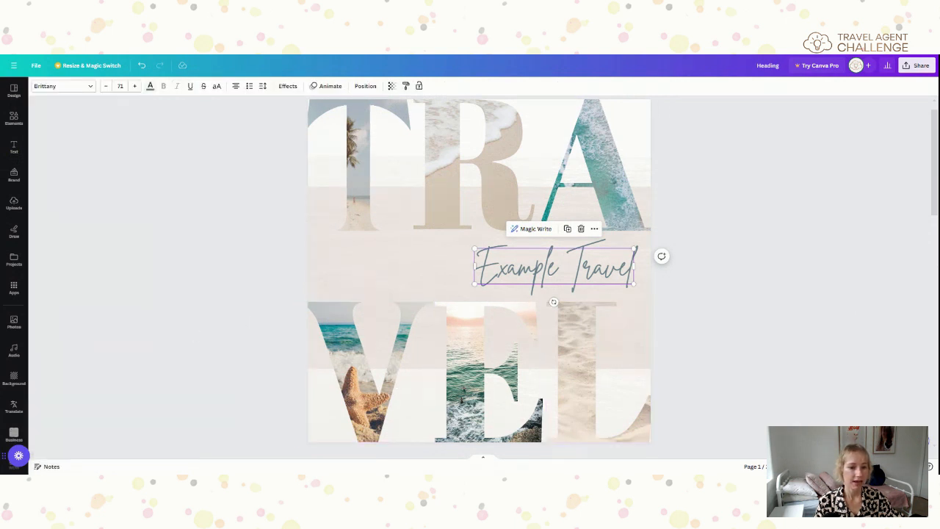
pyautogui.click(766, 400)
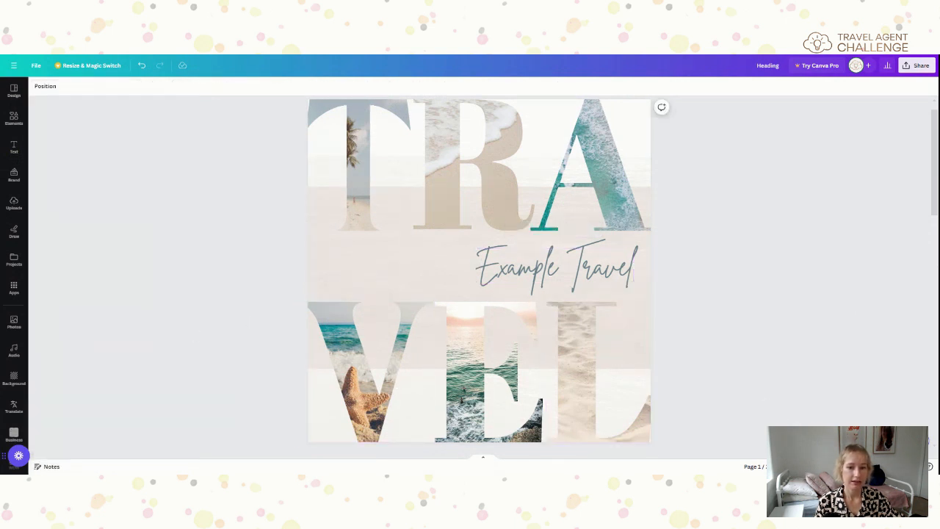
pyautogui.scroll(-2, 479, 270)
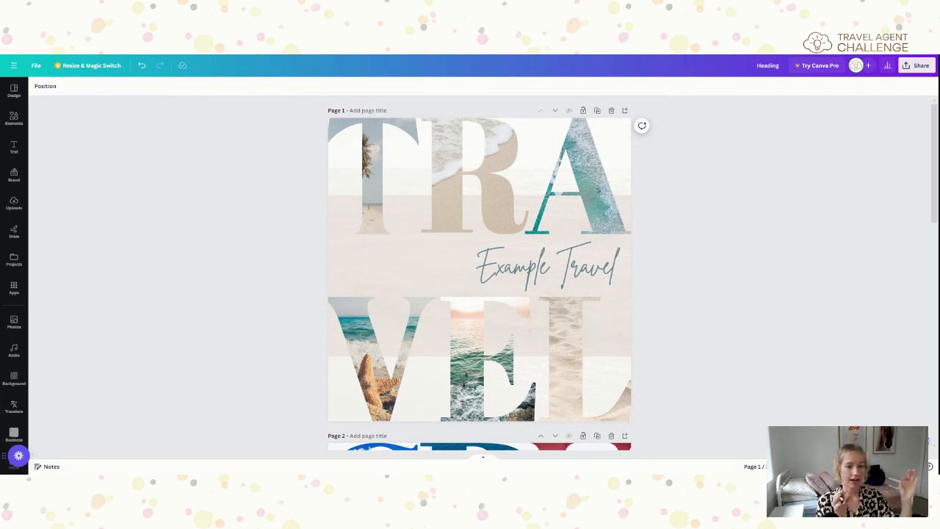
# Open the download settings for the design and choose JPG as the file type.
pyautogui.click(914, 66)
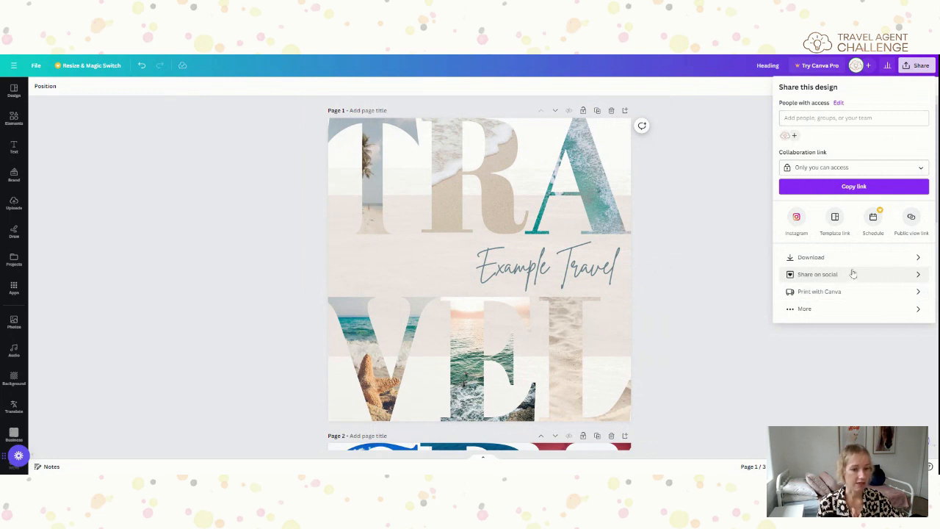
pyautogui.click(826, 260)
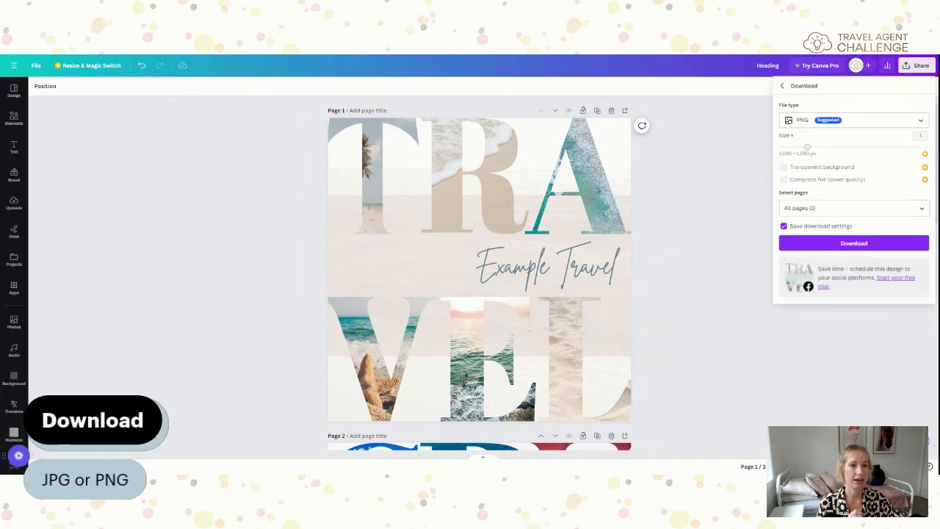
pyautogui.click(823, 122)
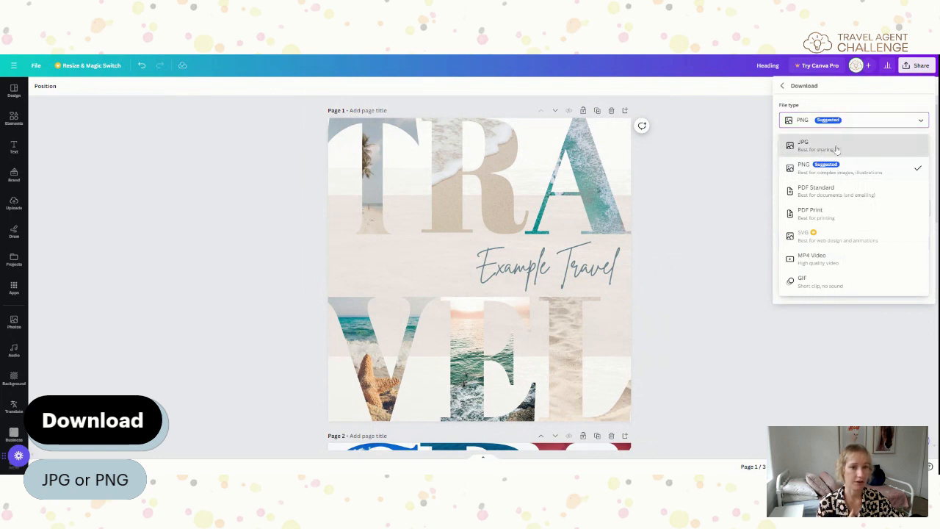
pyautogui.click(827, 146)
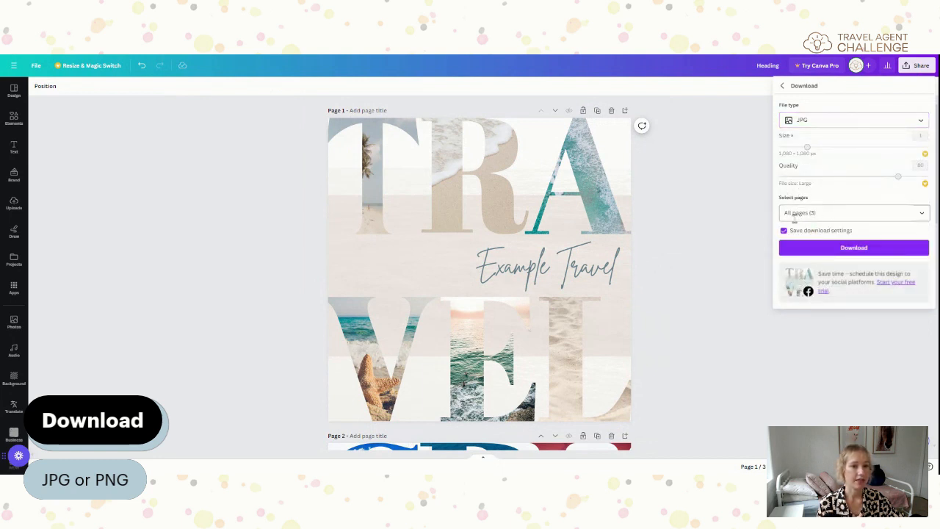
# Limit the page selection to Page 1 only and download the JPG.
pyautogui.click(922, 216)
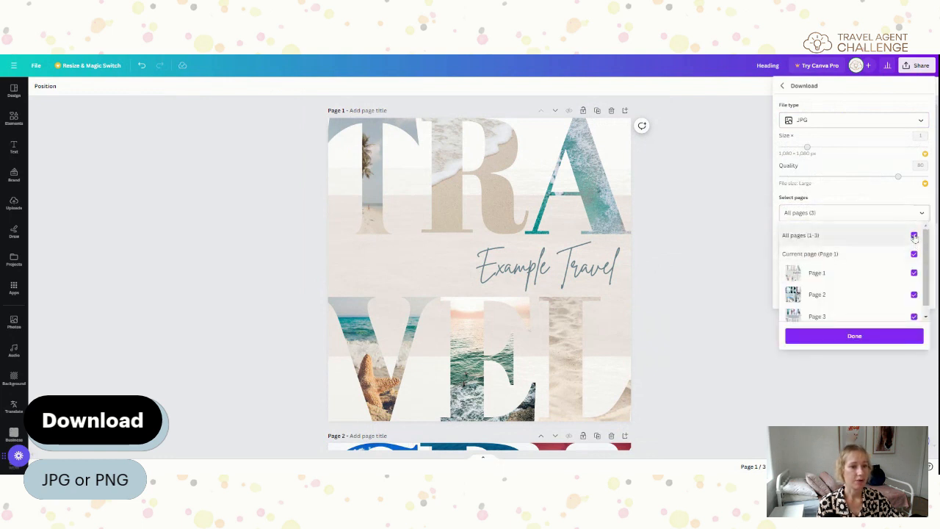
pyautogui.click(915, 235)
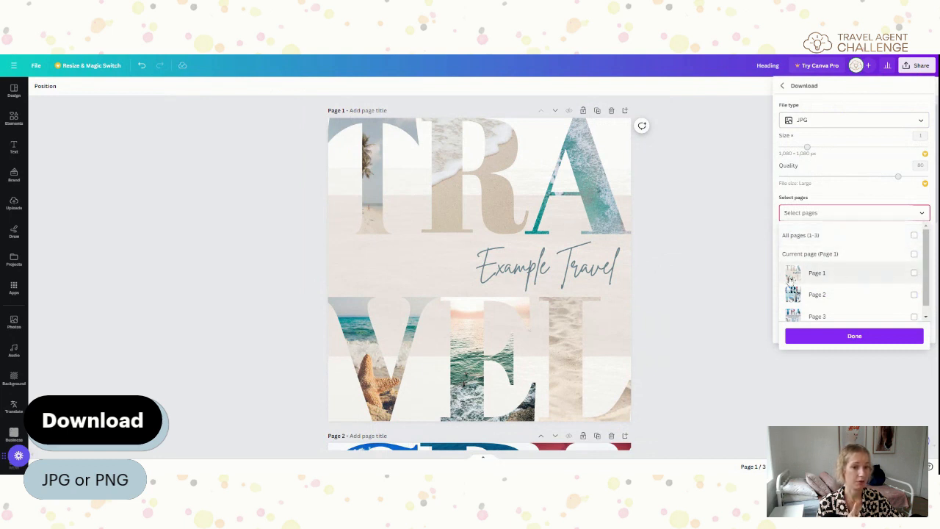
pyautogui.click(915, 273)
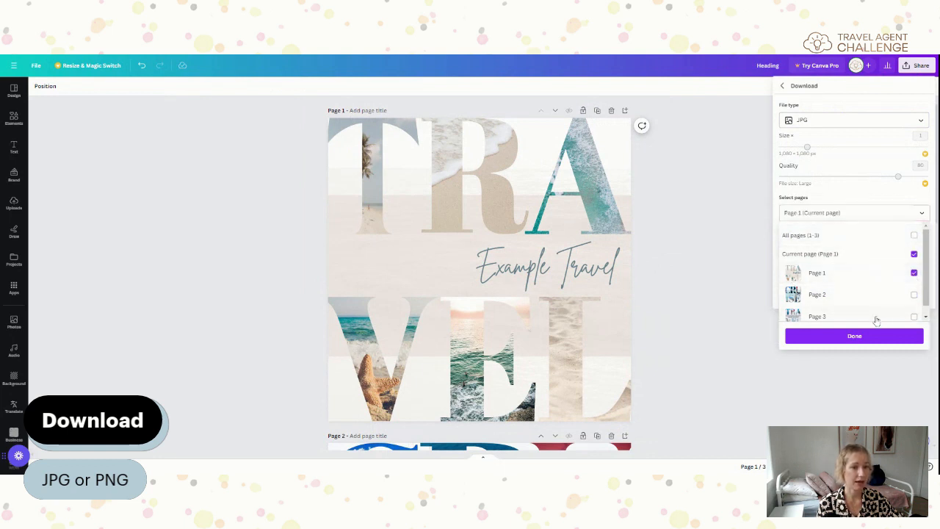
pyautogui.click(856, 338)
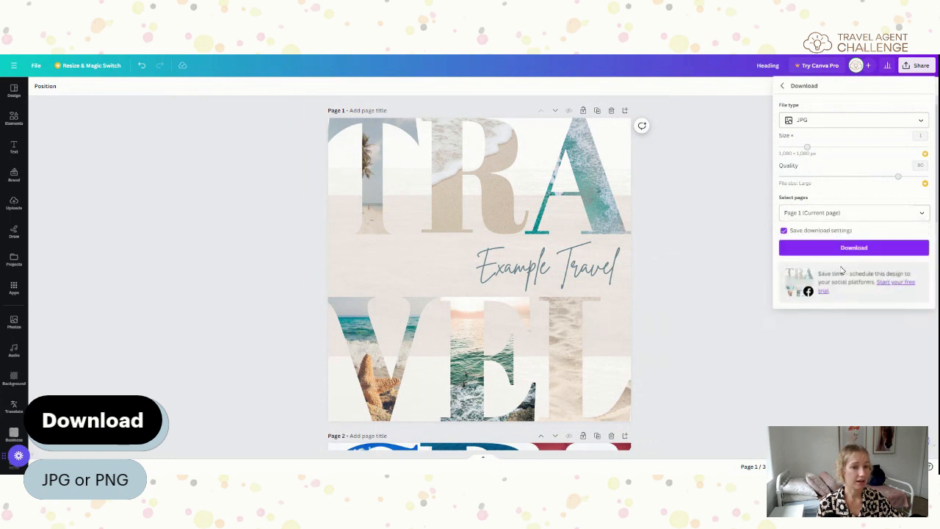
pyautogui.click(853, 248)
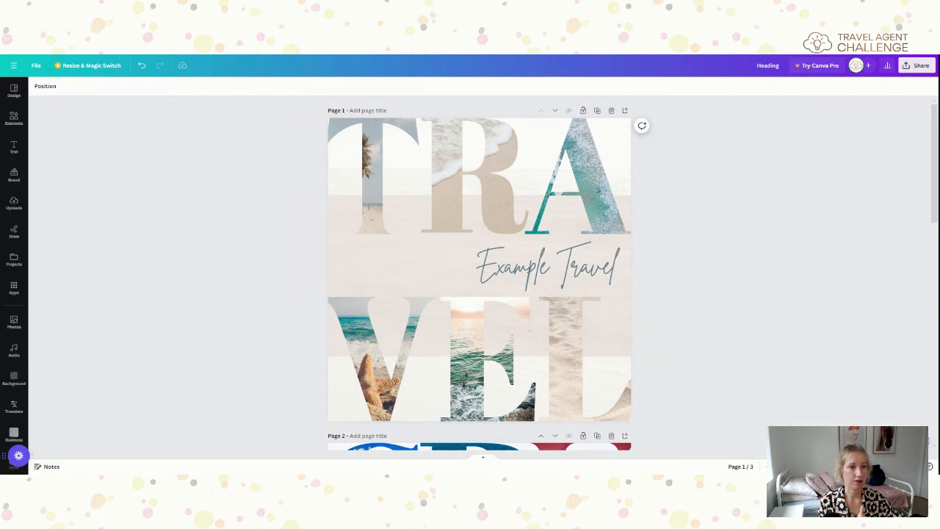
pyautogui.moveTo(936, 129); pyautogui.dragTo(933, 342)
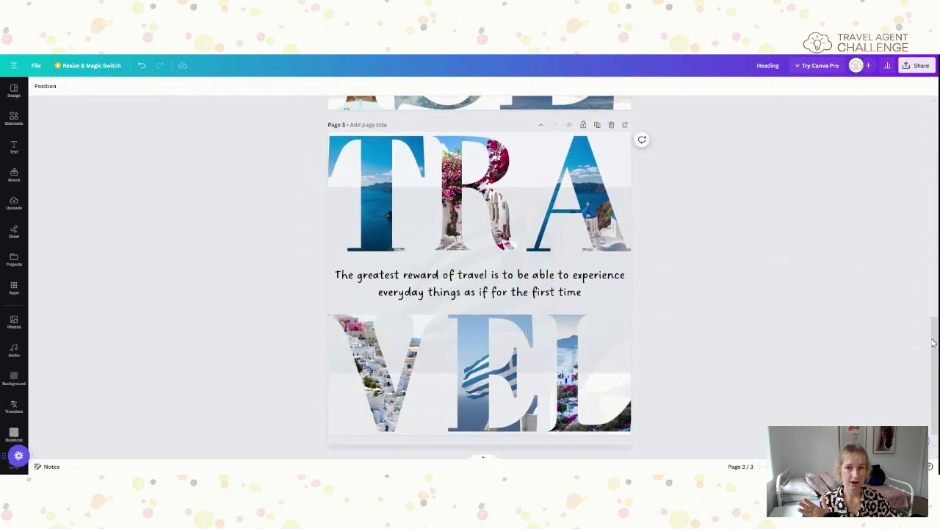